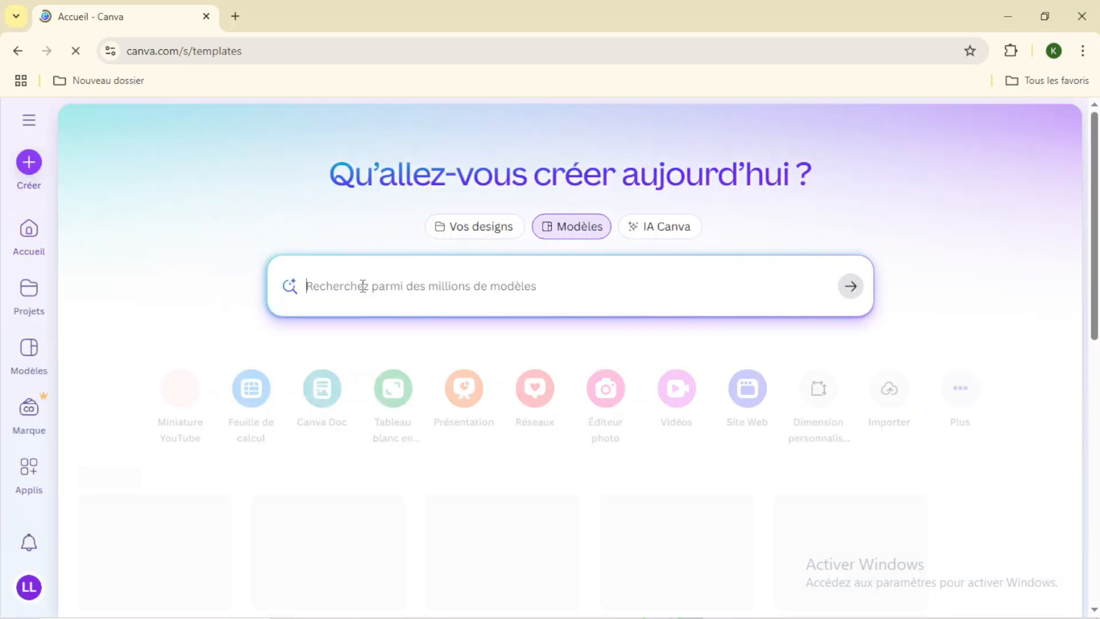
Step: Search the templates for "rapport de stage" and browse the resulting cover designs
{"action": "type", "text": "r"}
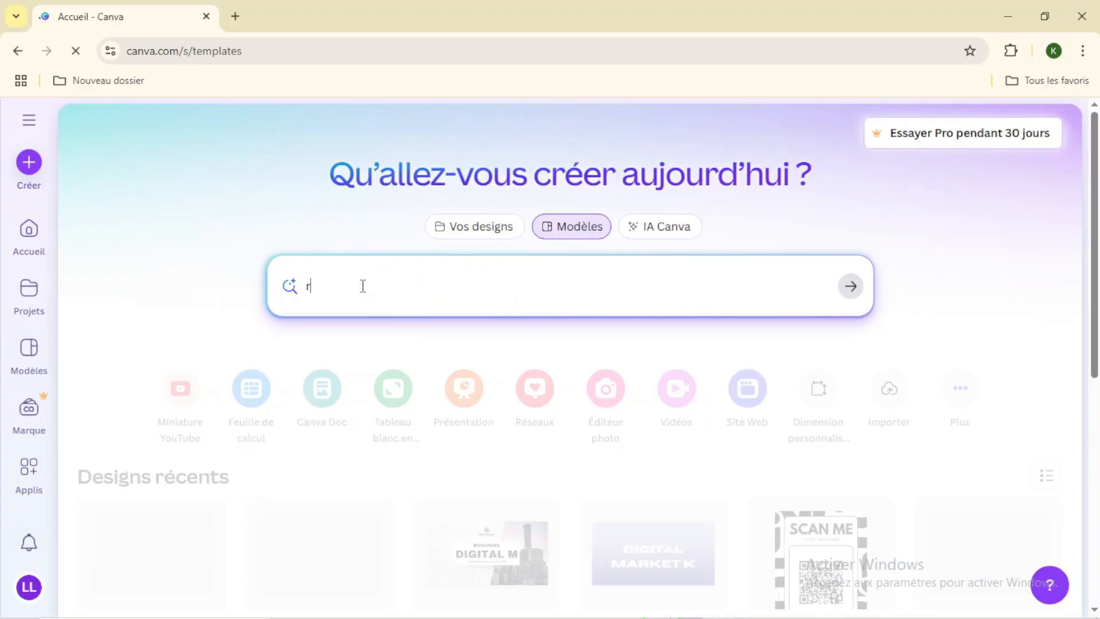
{"action": "type", "text": "a"}
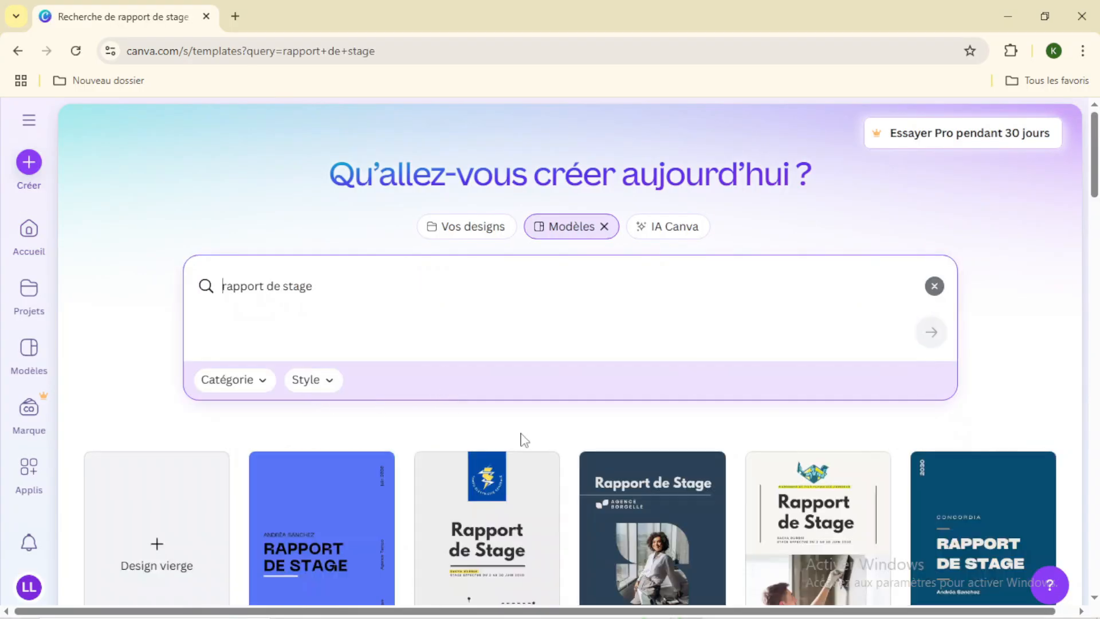
{"action": "scroll", "coordinate": [521, 441], "scroll_direction": "down", "scroll_amount": 3}
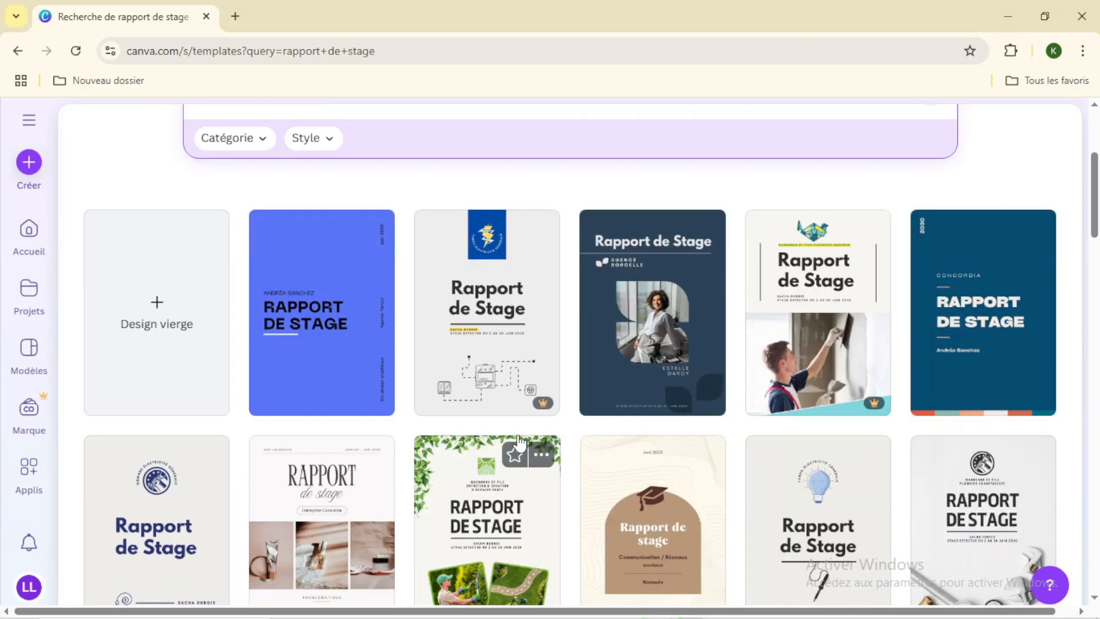
{"action": "scroll", "coordinate": [519, 443], "scroll_direction": "down", "scroll_amount": 3}
{"action": "scroll", "coordinate": [518, 442], "scroll_direction": "down", "scroll_amount": 12}
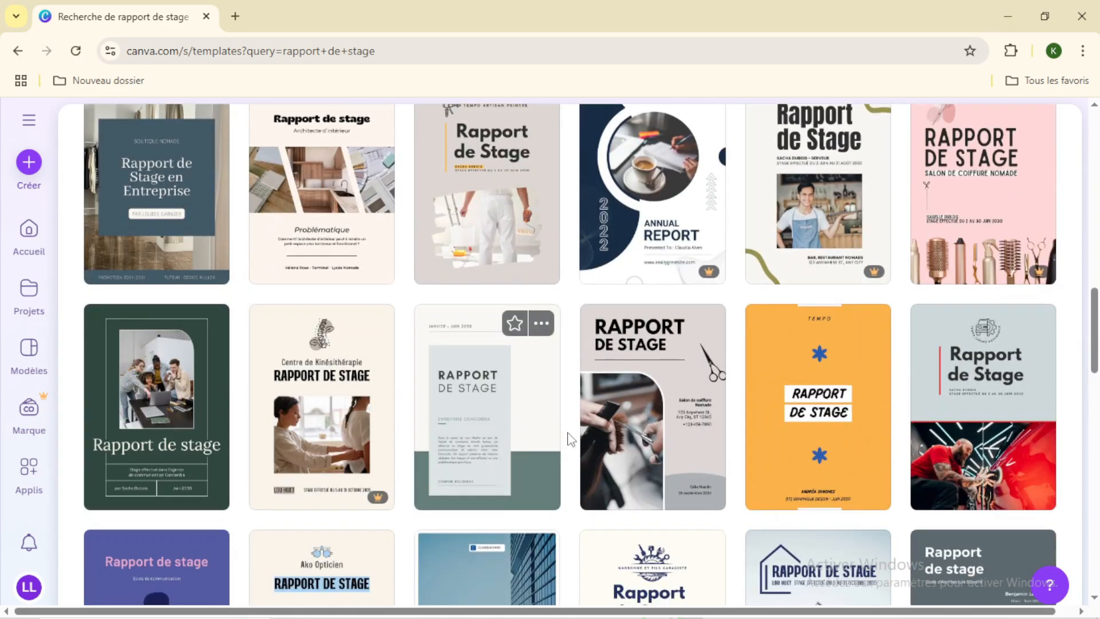
Step: Start a design from the "Beige Moderne Rapport de stage Coiffeur Couverture" template, and return to the template search page
{"action": "left_click", "coordinate": [592, 437]}
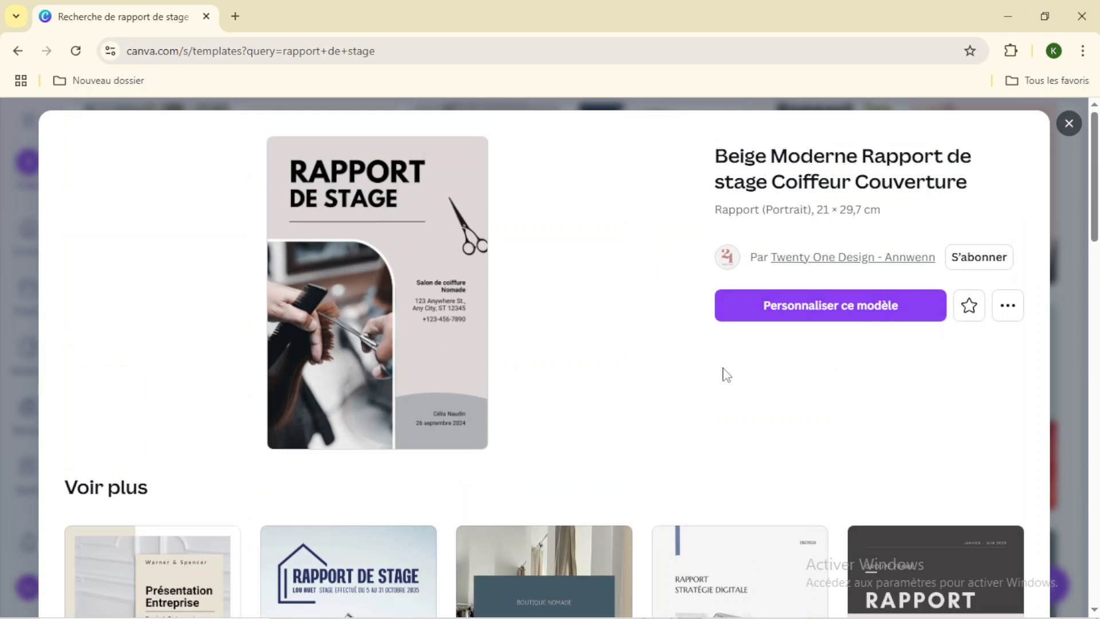
{"action": "scroll", "coordinate": [837, 384], "scroll_direction": "down", "scroll_amount": 20}
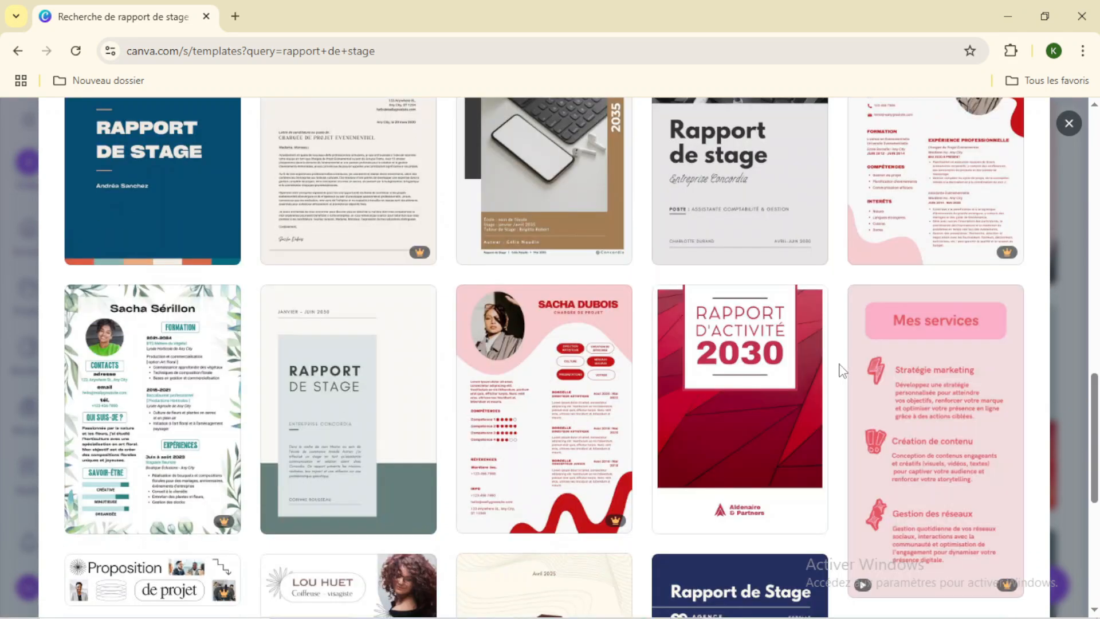
{"action": "scroll", "coordinate": [834, 358], "scroll_direction": "up", "scroll_amount": 10}
{"action": "scroll", "coordinate": [828, 344], "scroll_direction": "up", "scroll_amount": 10}
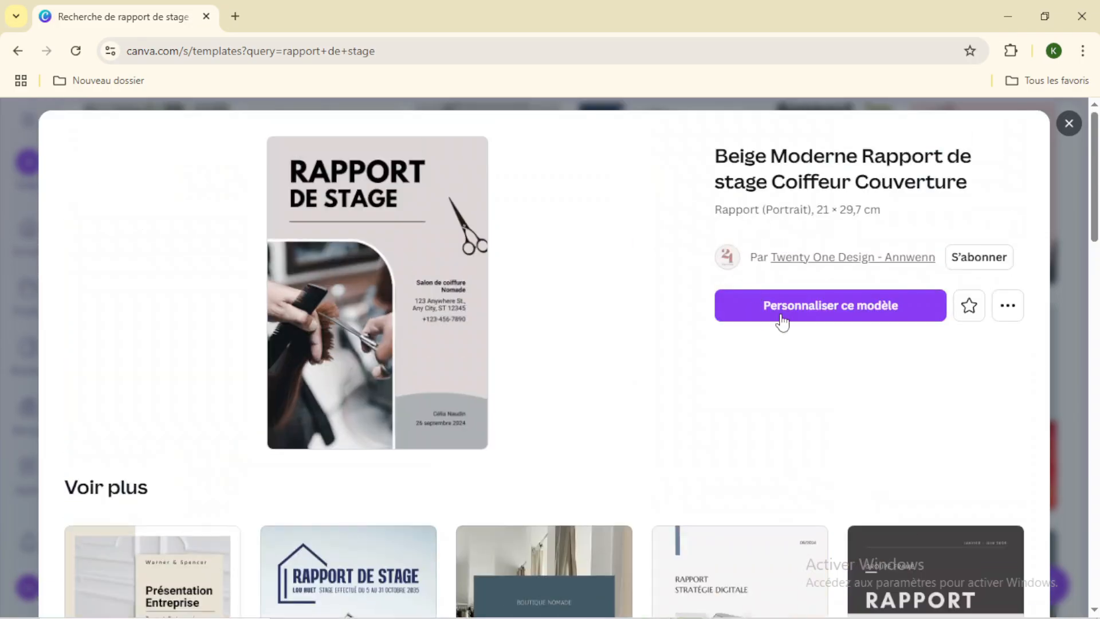
{"action": "left_click", "coordinate": [783, 317]}
{"action": "left_click", "coordinate": [162, 18]}
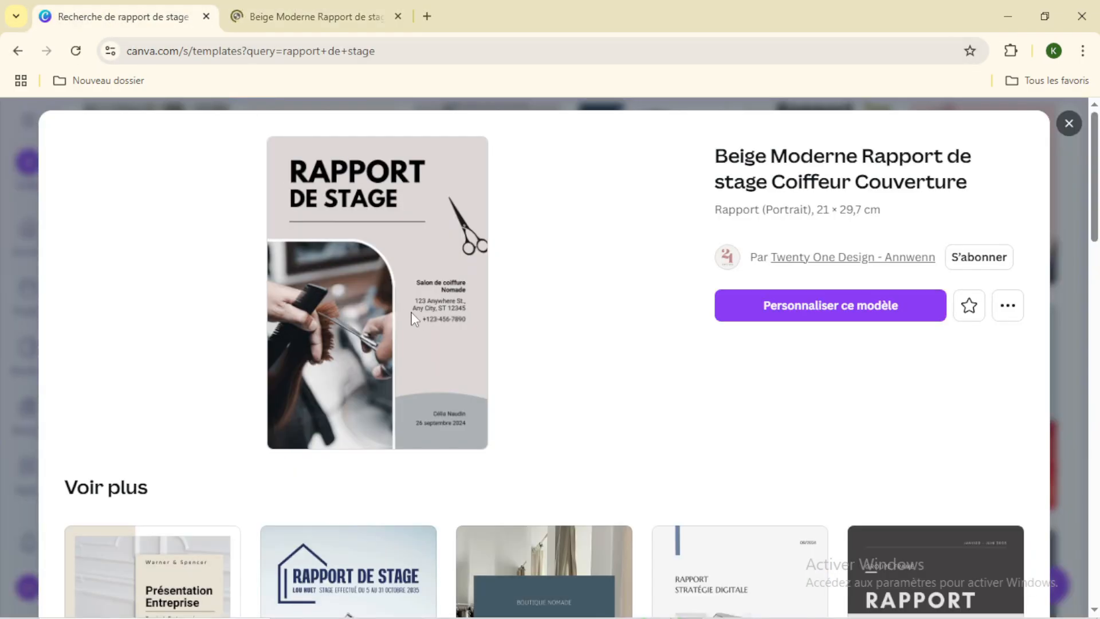
Step: Start a design from the template "Document Présentation A4 Rapport de Stage Entreprise Moderne Minimaliste Blanc Noir Beige"
{"action": "scroll", "coordinate": [436, 323], "scroll_direction": "down", "scroll_amount": 7}
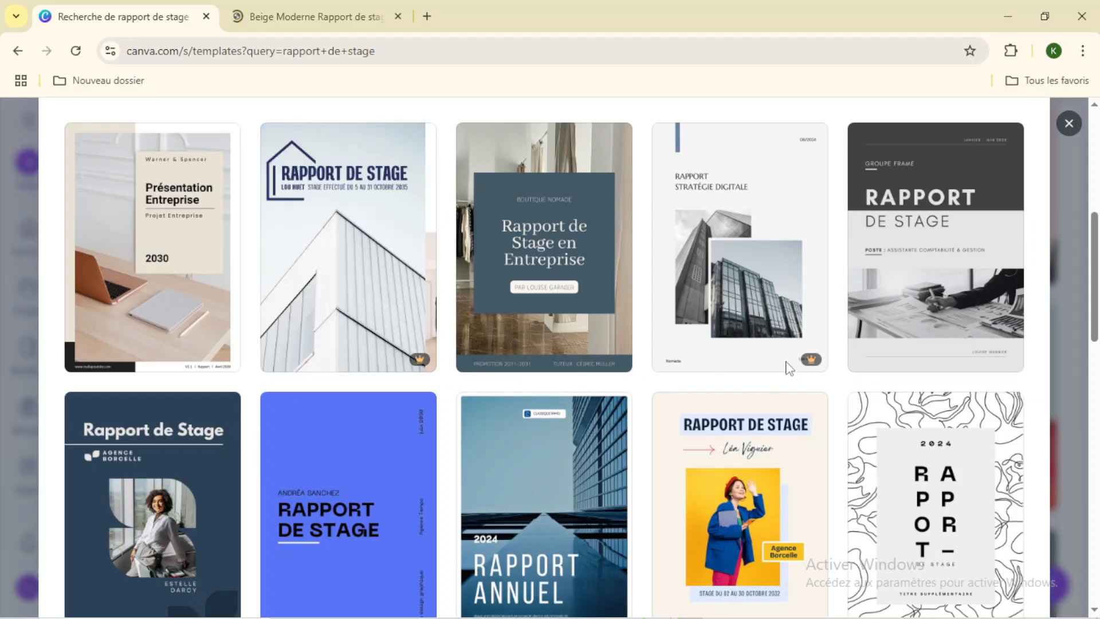
{"action": "scroll", "coordinate": [430, 361], "scroll_direction": "down", "scroll_amount": 7}
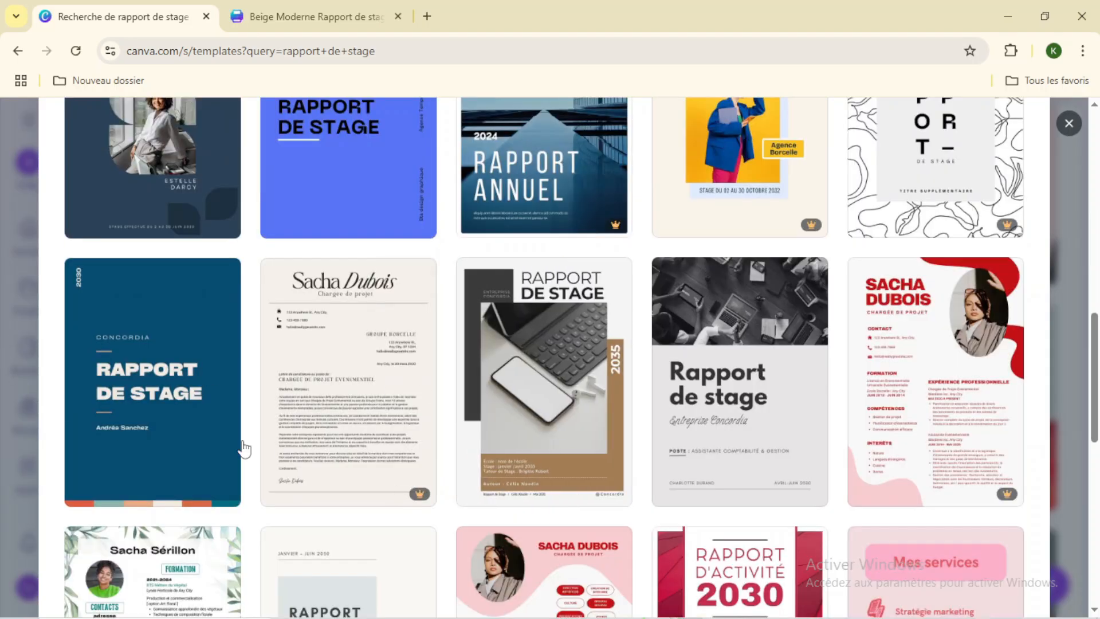
{"action": "left_click", "coordinate": [527, 473]}
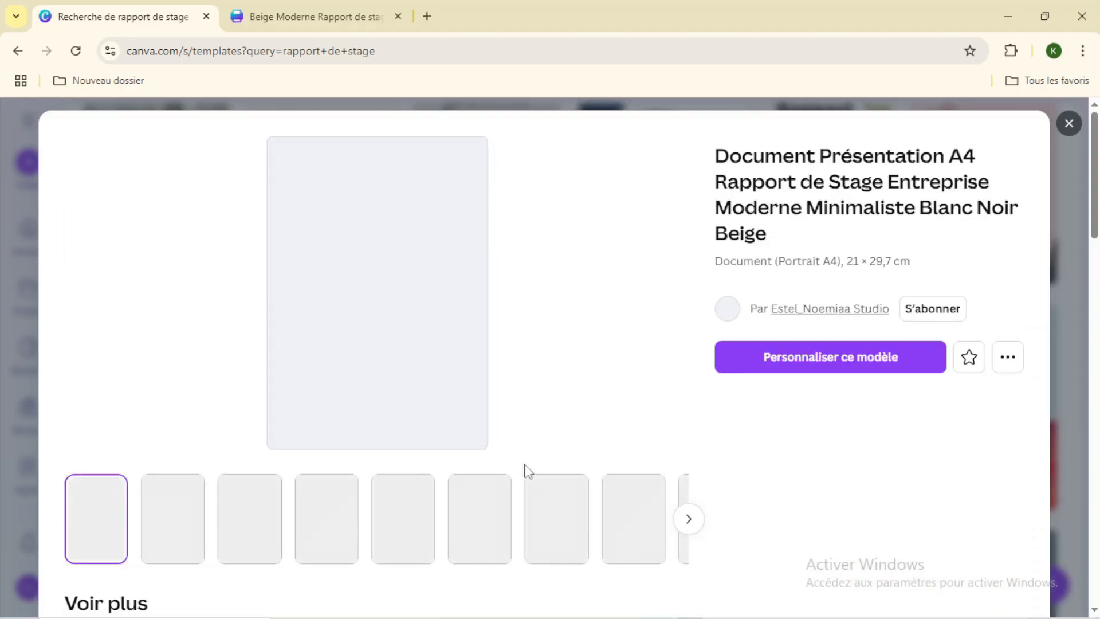
{"action": "scroll", "coordinate": [517, 460], "scroll_direction": "down", "scroll_amount": 1}
{"action": "scroll", "coordinate": [518, 458], "scroll_direction": "down", "scroll_amount": 1}
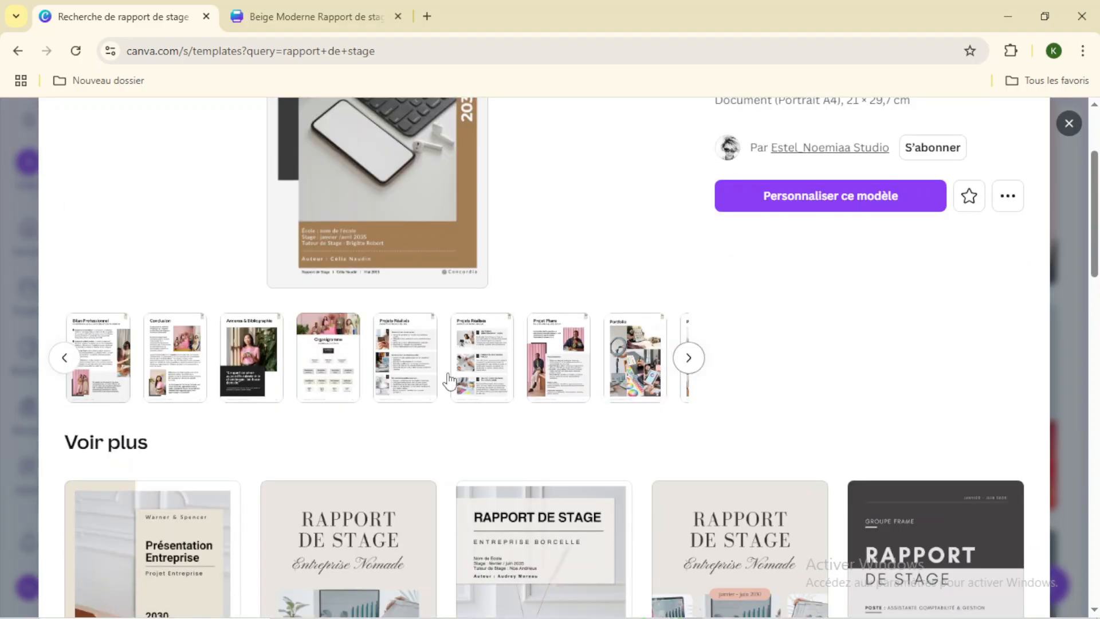
{"action": "left_click", "coordinate": [750, 197]}
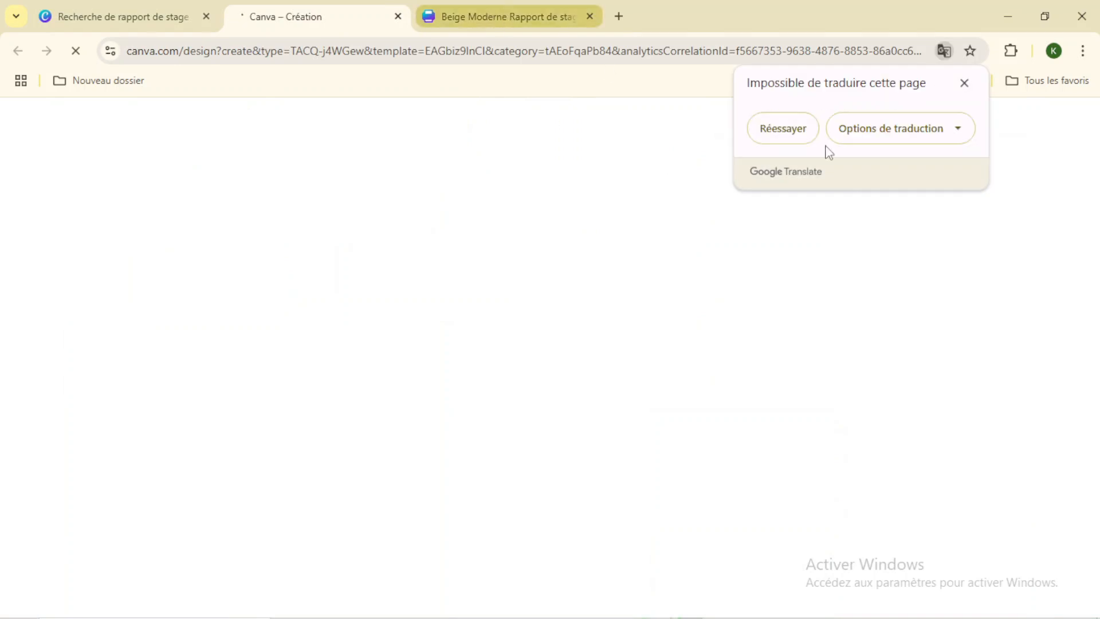
{"action": "left_click", "coordinate": [783, 129]}
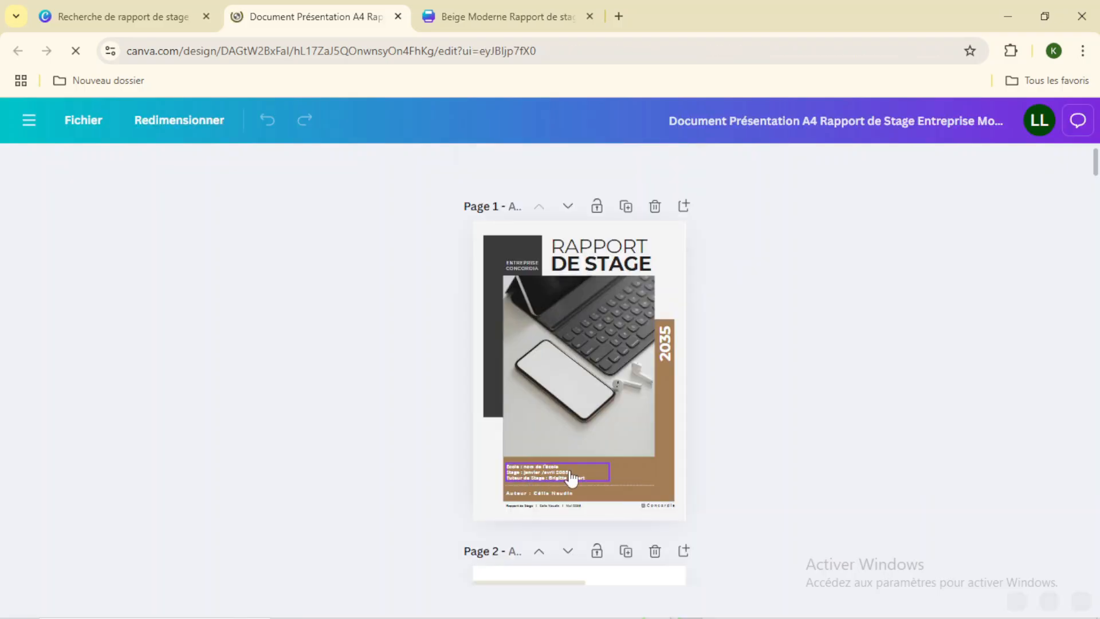
Step: Change the year to 2025 in the cover's internship period line and in the vertical year text
{"action": "left_click", "coordinate": [565, 470]}
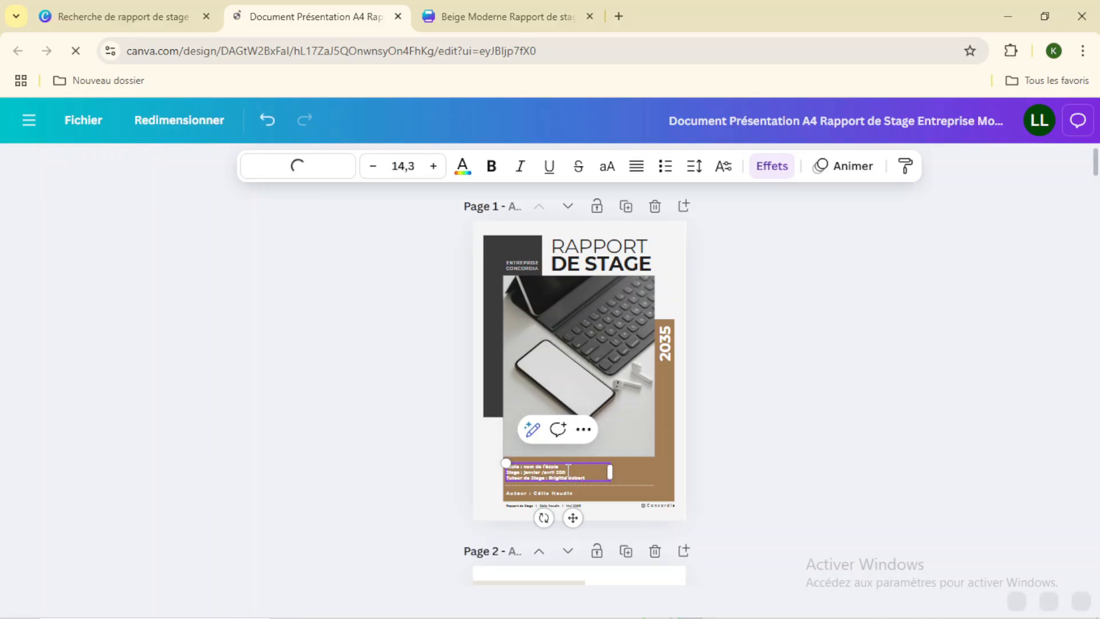
{"action": "left_click", "coordinate": [667, 338]}
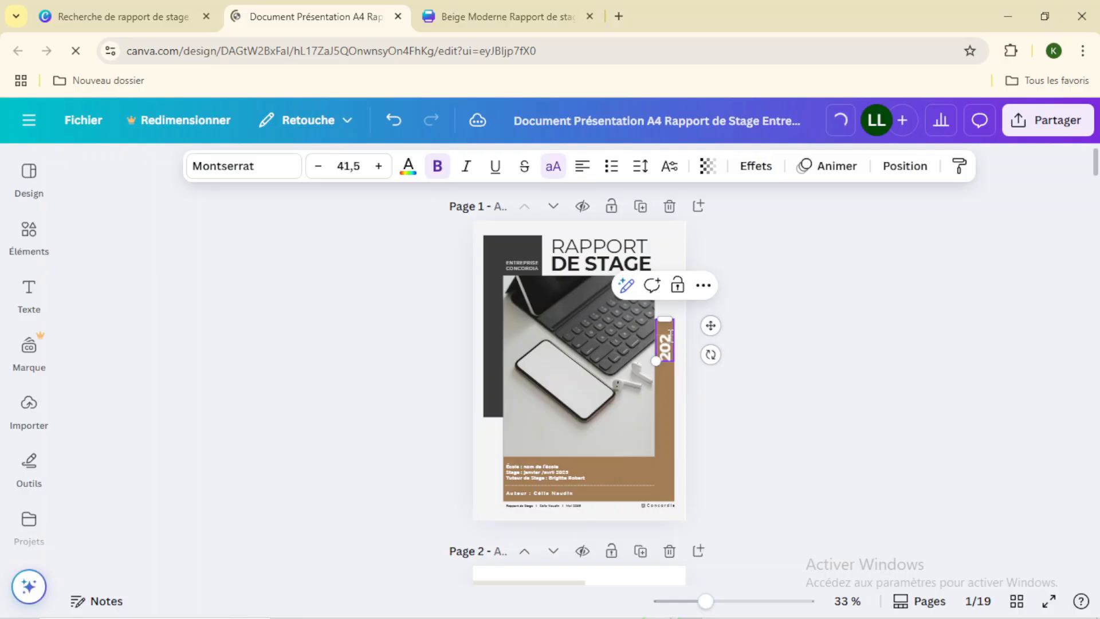
{"action": "type", "text": "5"}
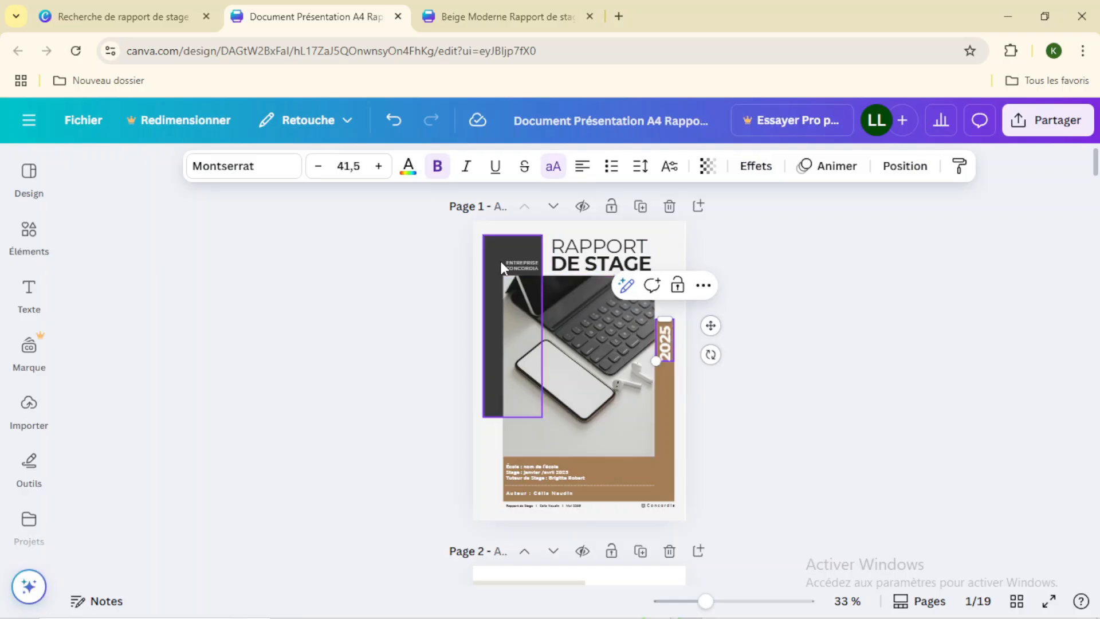
Step: Set the cover's company name to "Poisson Cam" and its author to "digital market"
{"action": "left_click", "coordinate": [522, 268]}
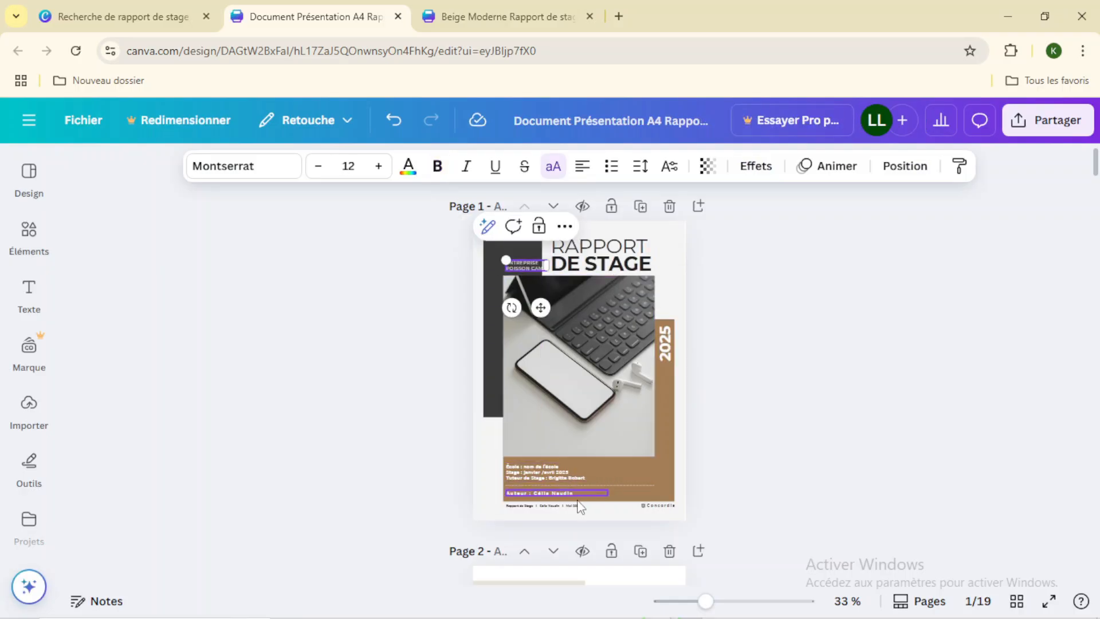
{"action": "left_click", "coordinate": [575, 490]}
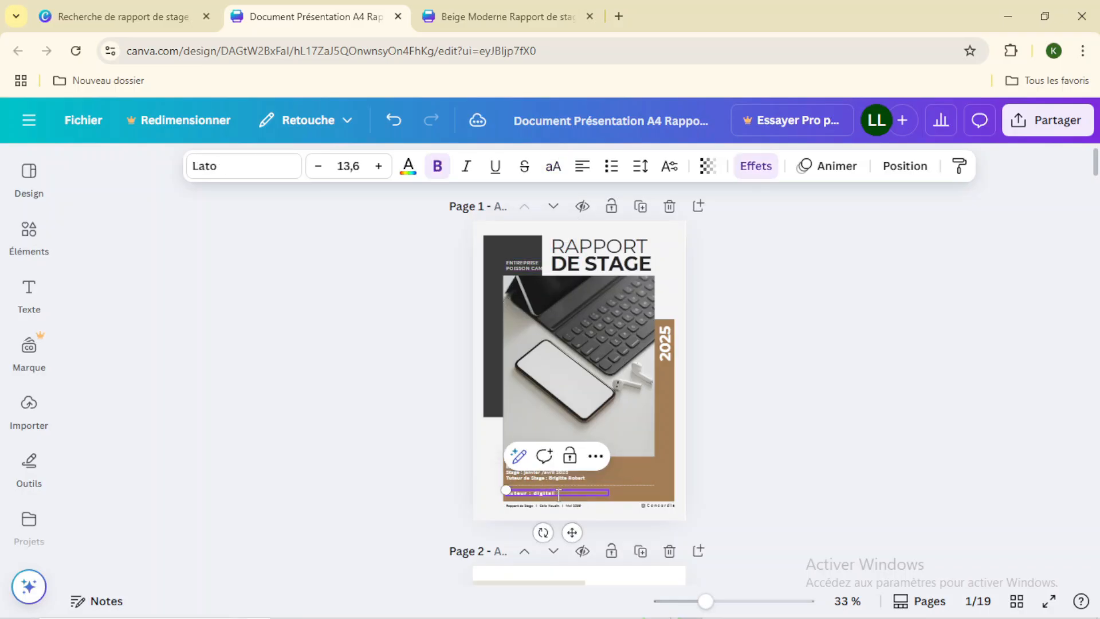
{"action": "type", "text": "digital market"}
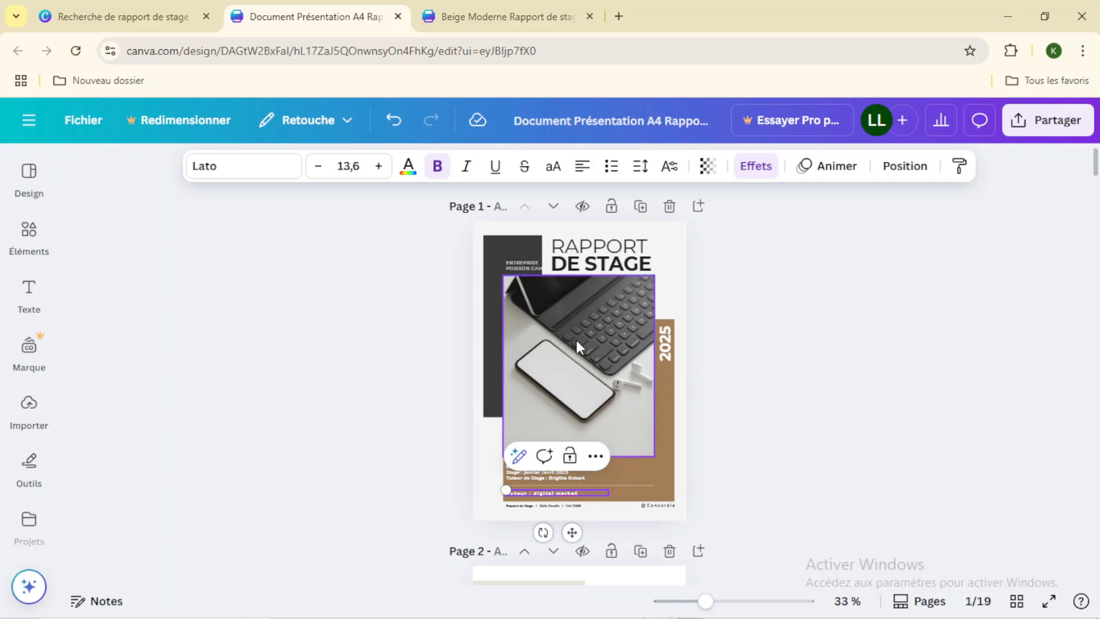
Step: Search the photo elements for "poisson" to find a replacement for the cover picture
{"action": "left_click", "coordinate": [609, 363]}
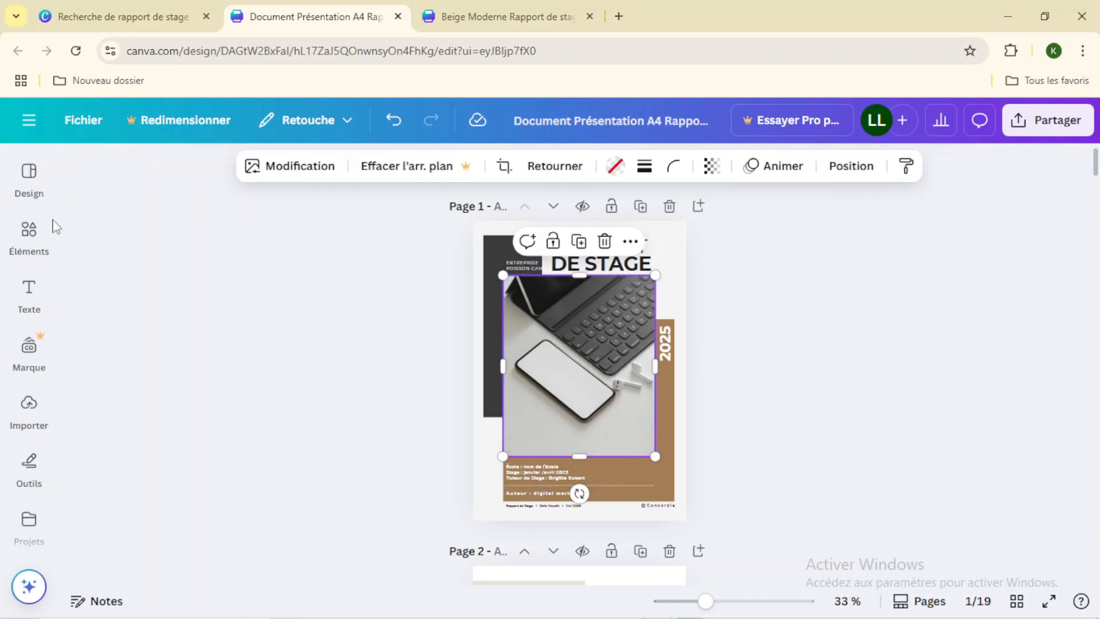
{"action": "left_click", "coordinate": [29, 230]}
{"action": "left_click", "coordinate": [29, 172]}
{"action": "left_click", "coordinate": [36, 234]}
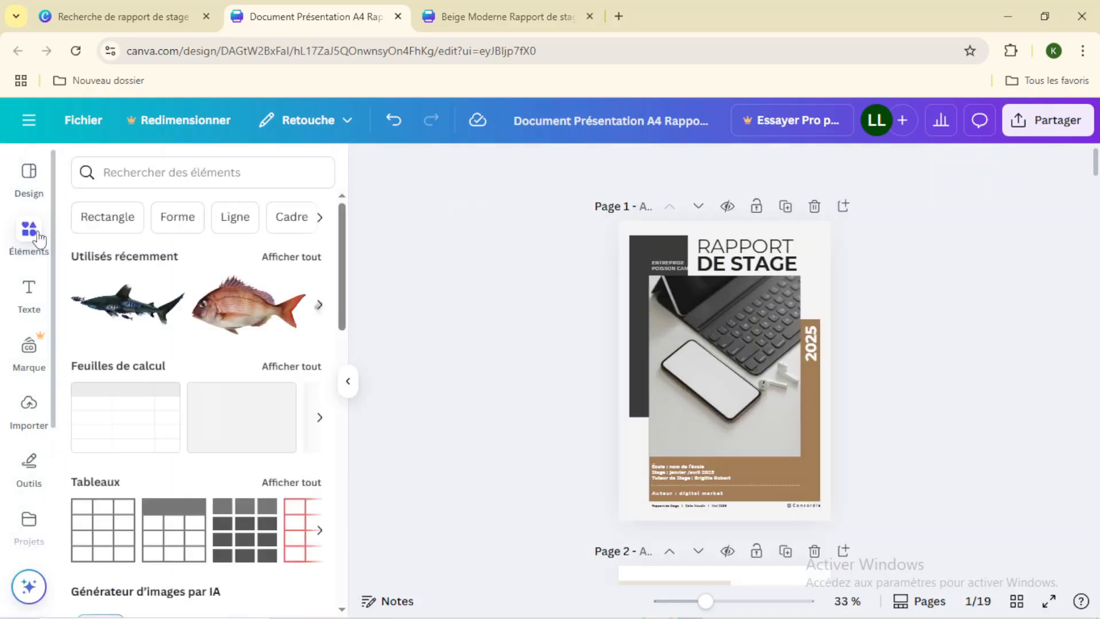
{"action": "left_click", "coordinate": [129, 174]}
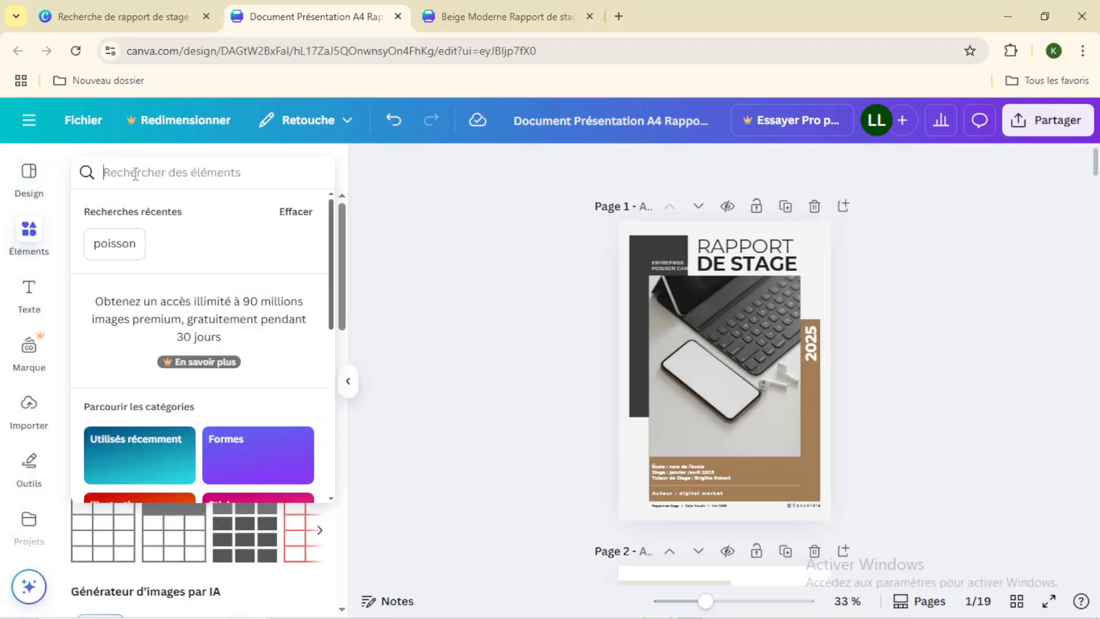
{"action": "left_click", "coordinate": [109, 252]}
{"action": "left_click", "coordinate": [134, 171]}
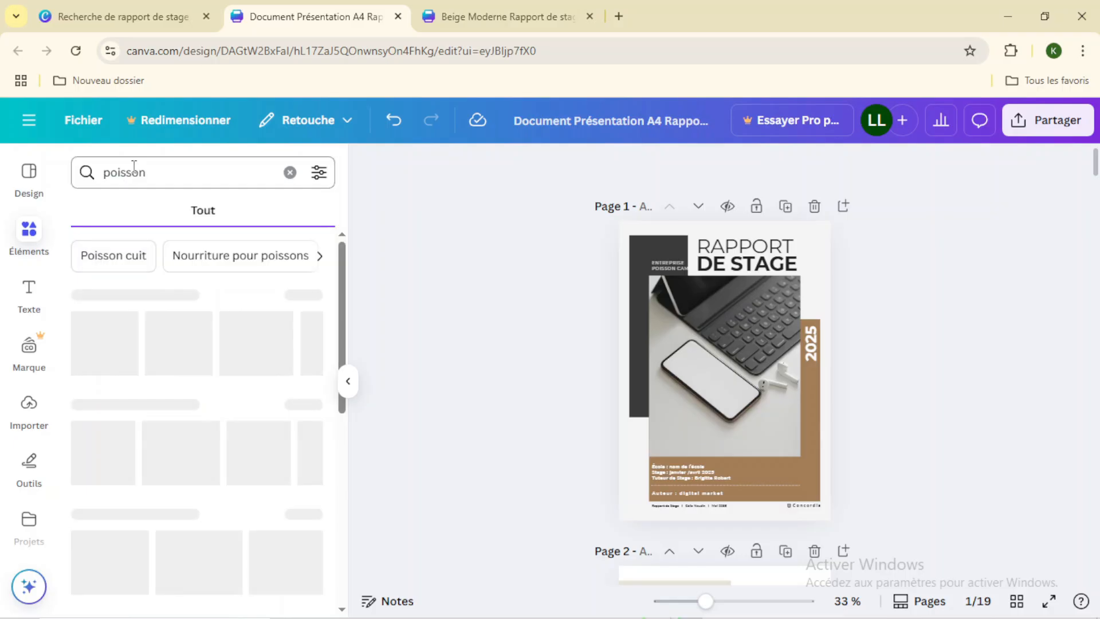
{"action": "key", "text": "ctrl+a"}
{"action": "key", "text": "BackSpace"}
{"action": "scroll", "coordinate": [150, 293], "scroll_direction": "down", "scroll_amount": 6}
{"action": "left_click", "coordinate": [118, 252]}
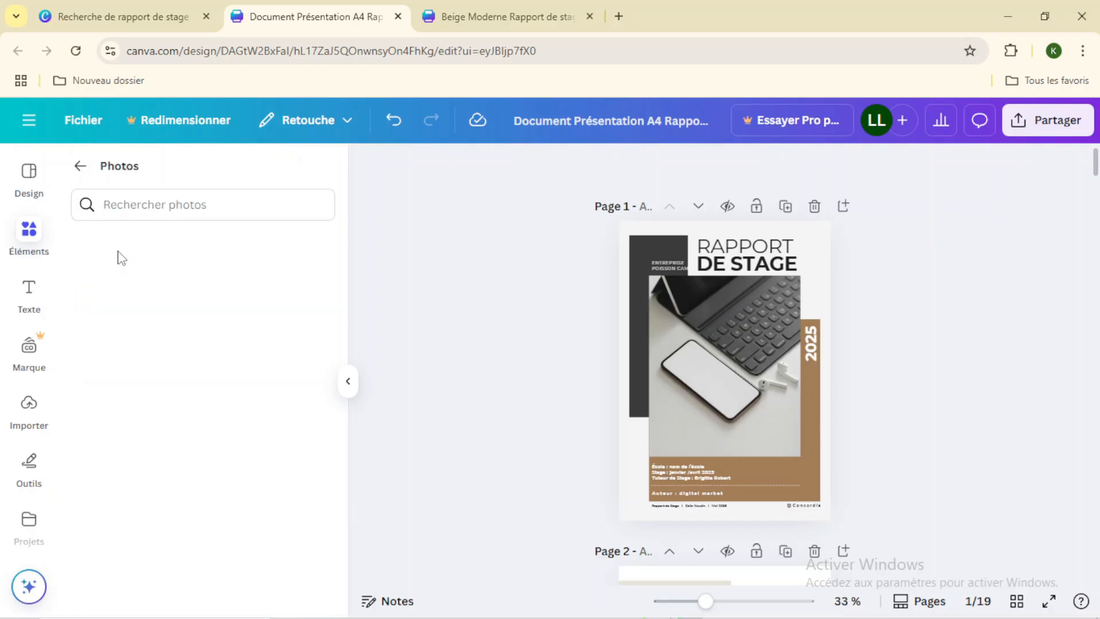
{"action": "left_click", "coordinate": [180, 212]}
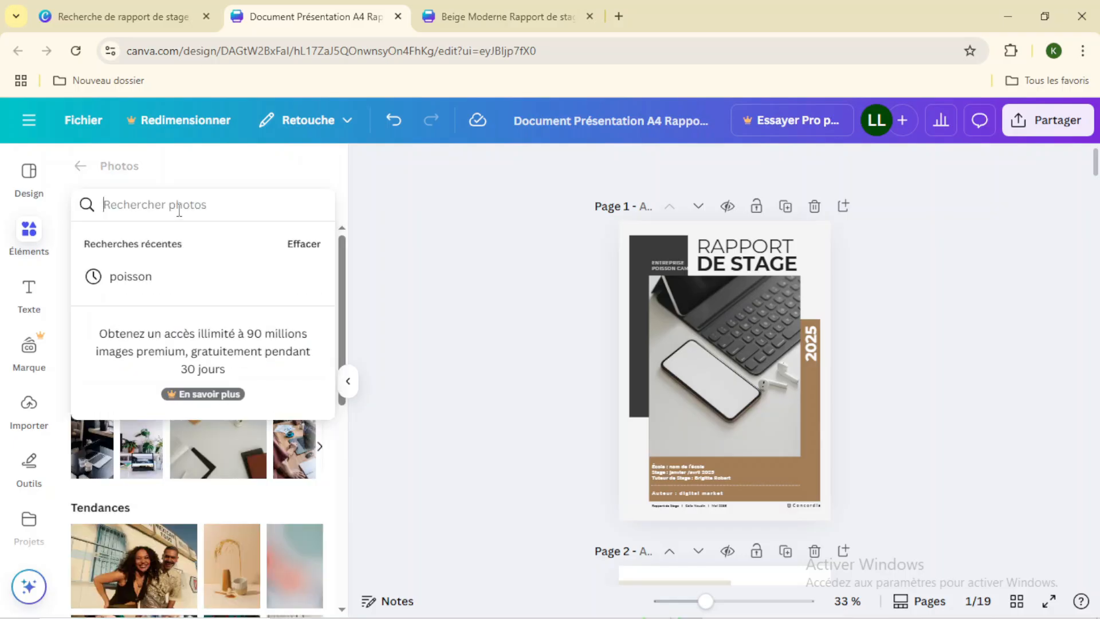
{"action": "left_click", "coordinate": [126, 276]}
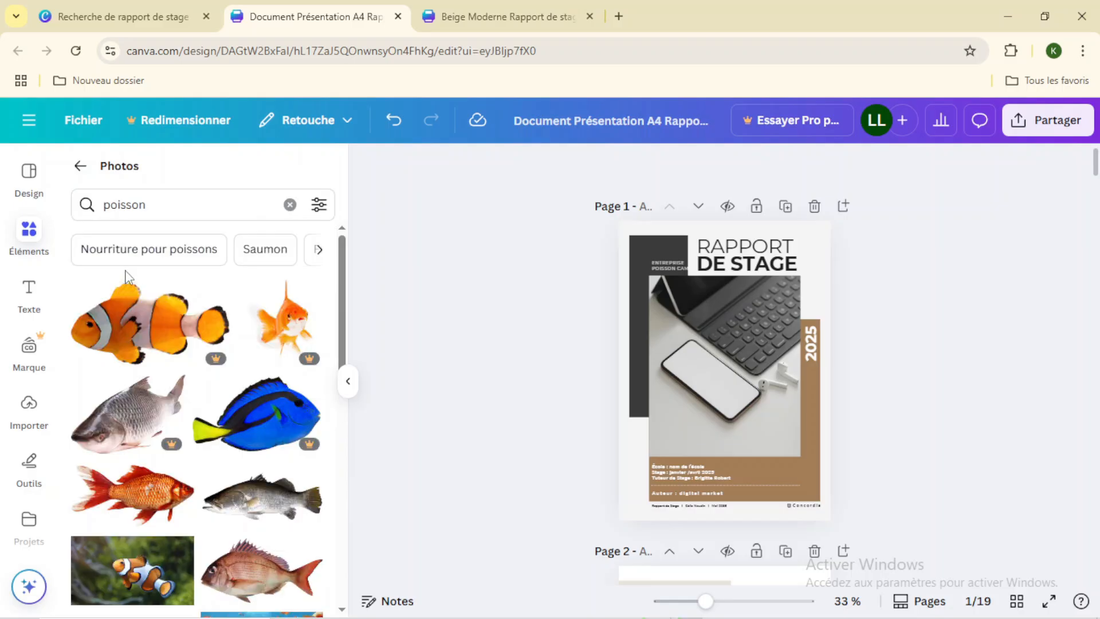
Step: Replace the cover photo with the picture of blue fish lined up on a brown wooden surface
{"action": "scroll", "coordinate": [217, 385], "scroll_direction": "down", "scroll_amount": 2}
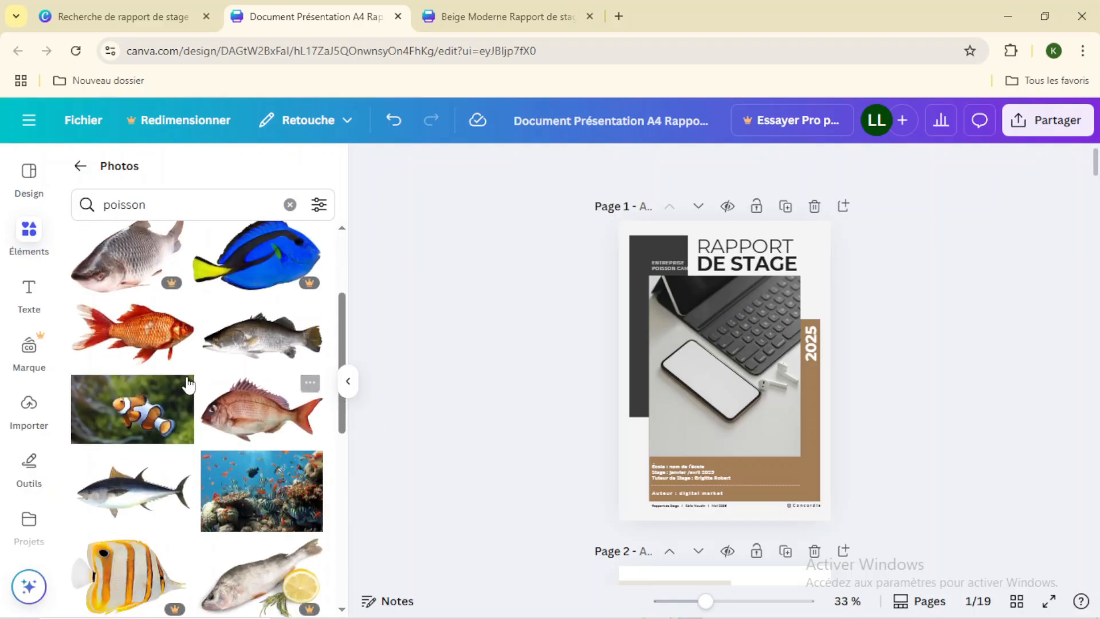
{"action": "scroll", "coordinate": [243, 425], "scroll_direction": "down", "scroll_amount": 3}
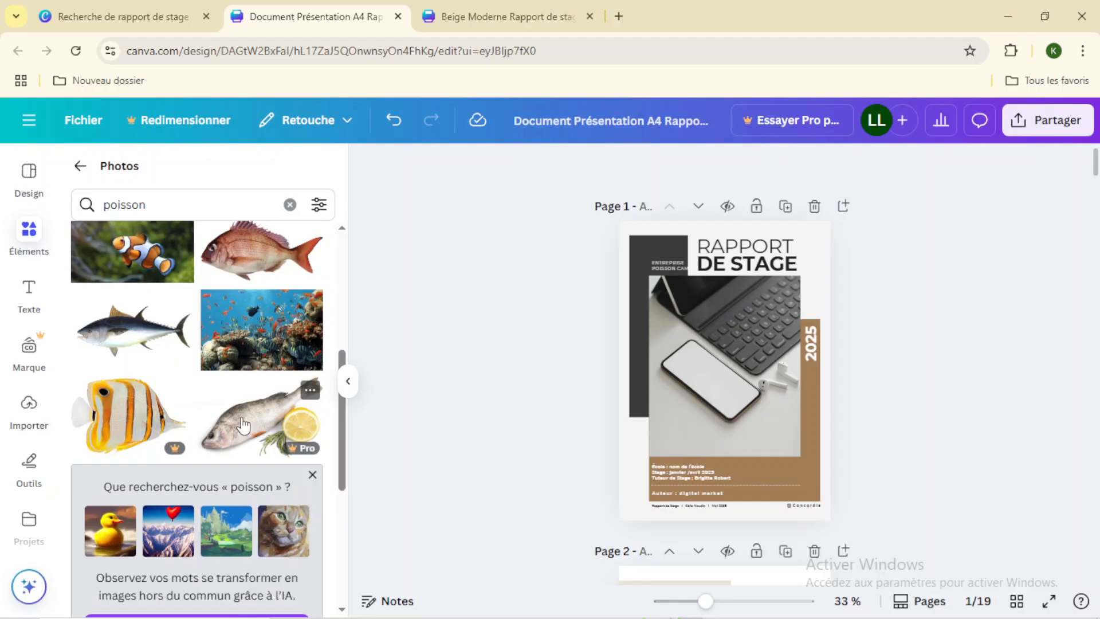
{"action": "scroll", "coordinate": [152, 395], "scroll_direction": "down", "scroll_amount": 5}
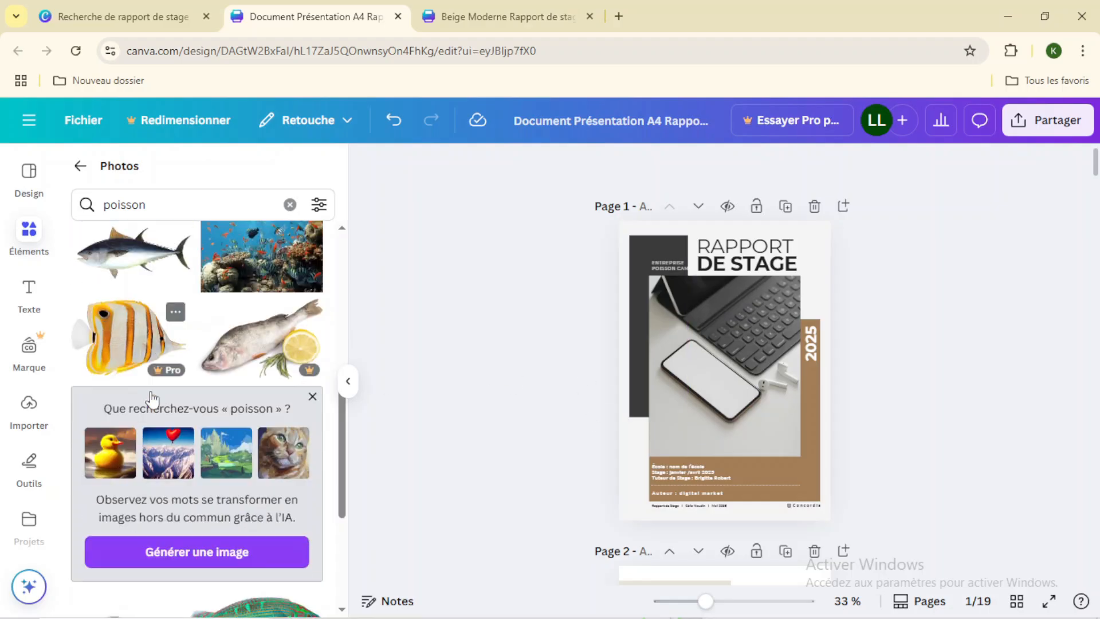
{"action": "scroll", "coordinate": [152, 398], "scroll_direction": "down", "scroll_amount": 3}
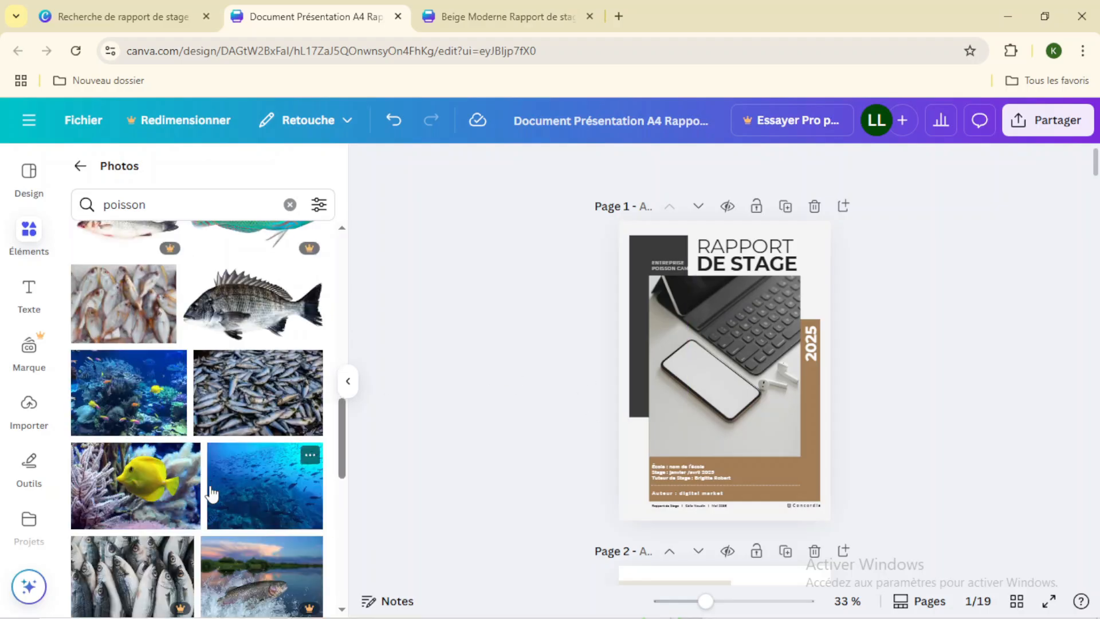
{"action": "scroll", "coordinate": [219, 485], "scroll_direction": "down", "scroll_amount": 3}
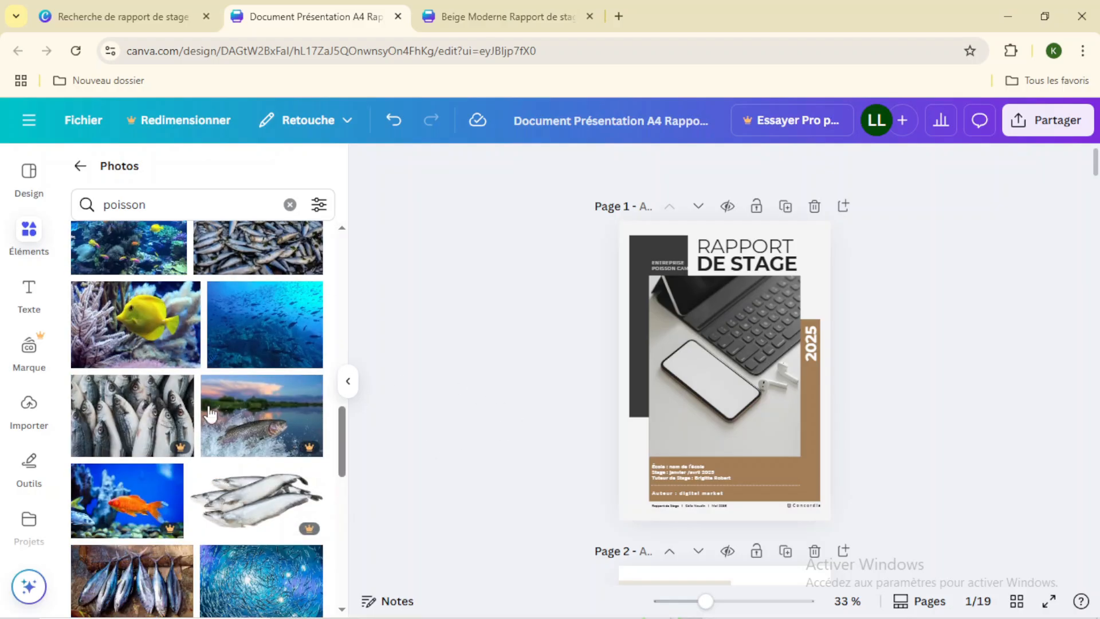
{"action": "scroll", "coordinate": [120, 404], "scroll_direction": "up", "scroll_amount": 3}
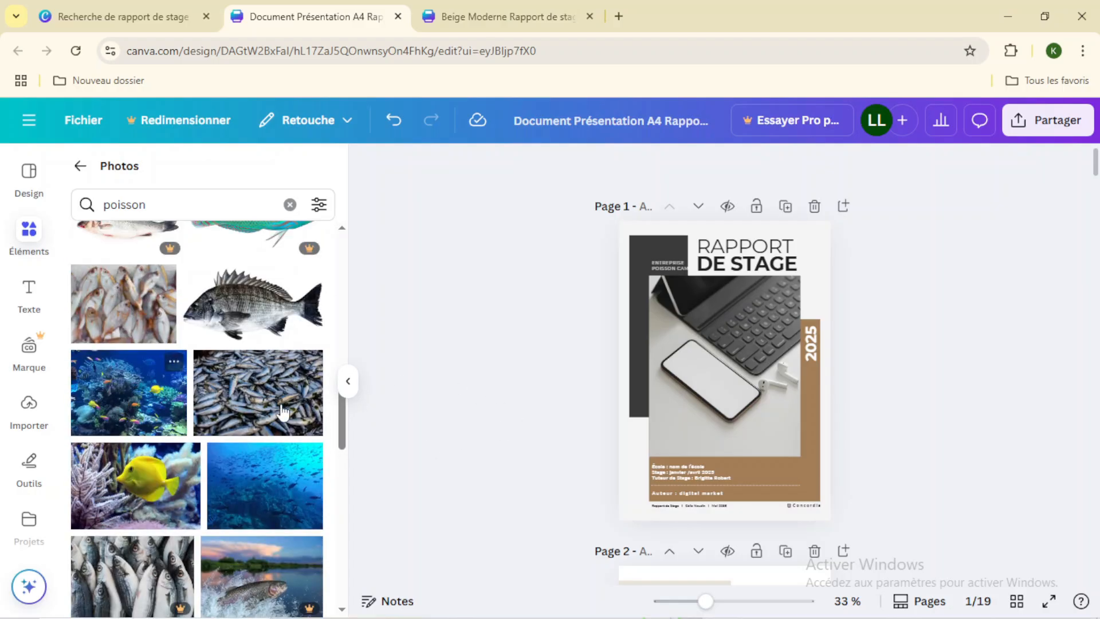
{"action": "left_click_drag", "start_coordinate": [260, 403], "coordinate": [733, 369]}
Step: Replace the cover photo with the underwater coral reef picture with small colourful fish
{"action": "scroll", "coordinate": [238, 347], "scroll_direction": "down", "scroll_amount": 5}
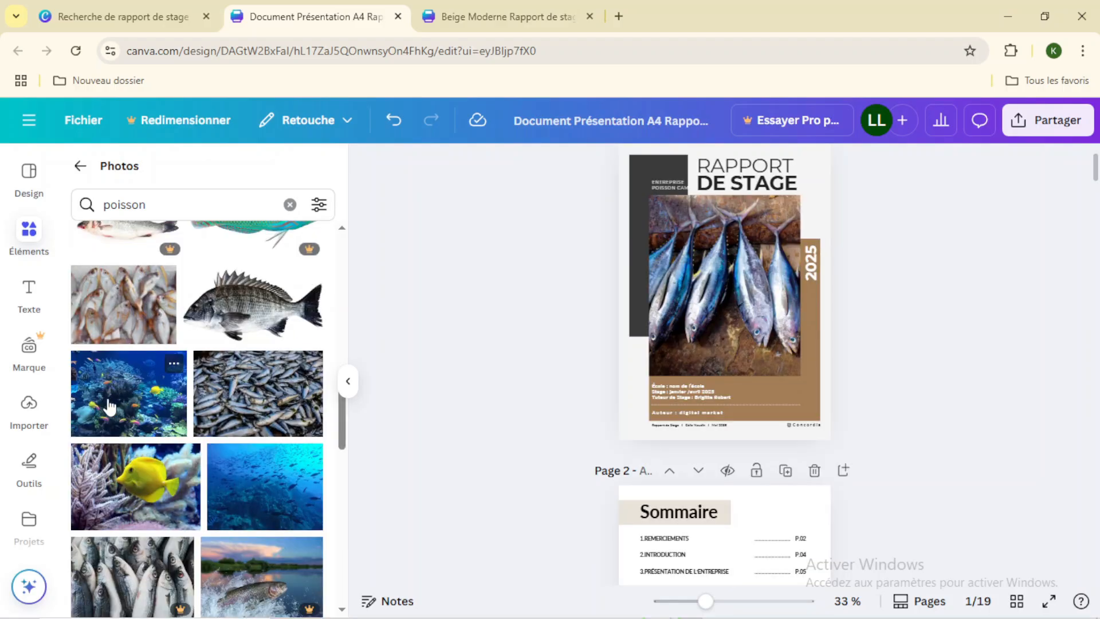
{"action": "left_click_drag", "start_coordinate": [108, 407], "coordinate": [762, 346]}
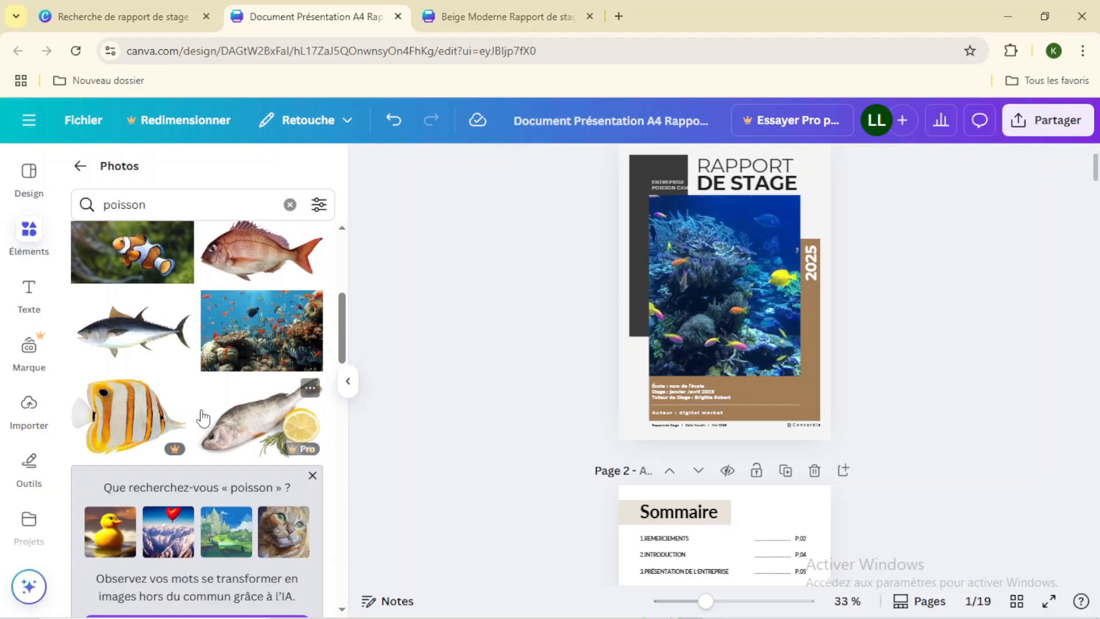
Step: Replace the cover photo with the reef picture showing many small red fish above brown coral
{"action": "left_click_drag", "start_coordinate": [260, 338], "coordinate": [774, 318]}
{"action": "scroll", "coordinate": [799, 321], "scroll_direction": "down", "scroll_amount": 4}
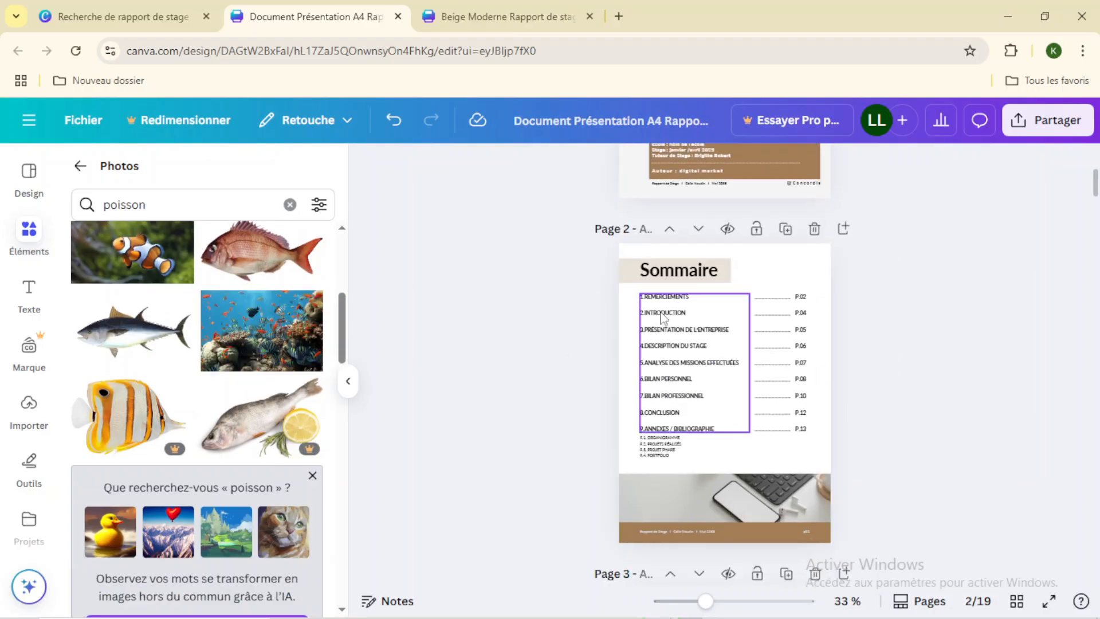
{"action": "left_click", "coordinate": [685, 301]}
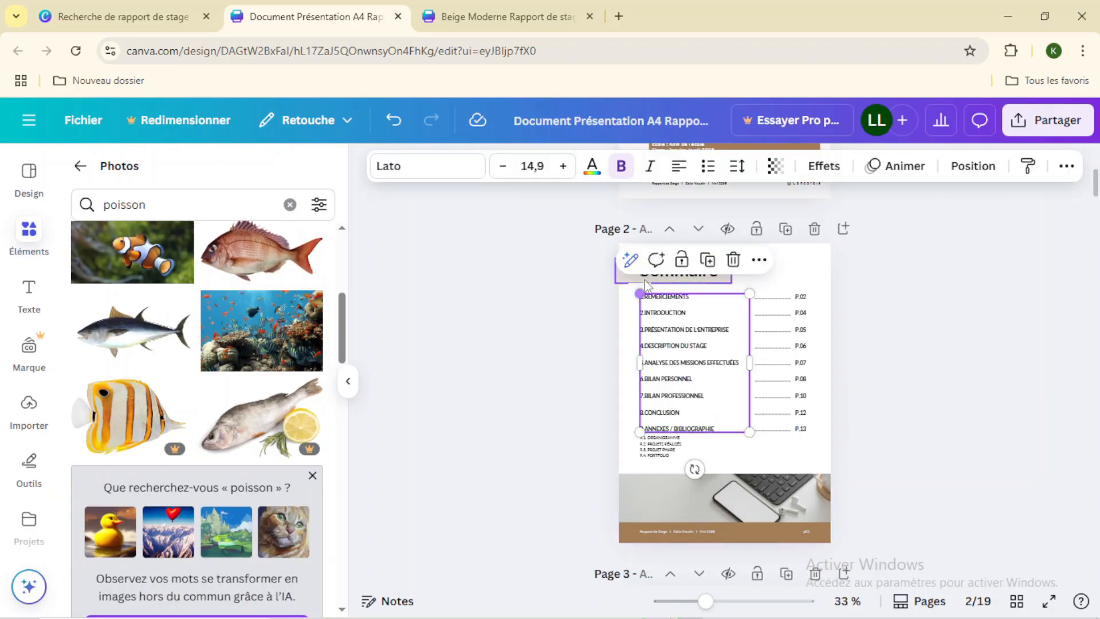
{"action": "left_click", "coordinate": [885, 312]}
{"action": "left_click", "coordinate": [655, 303]}
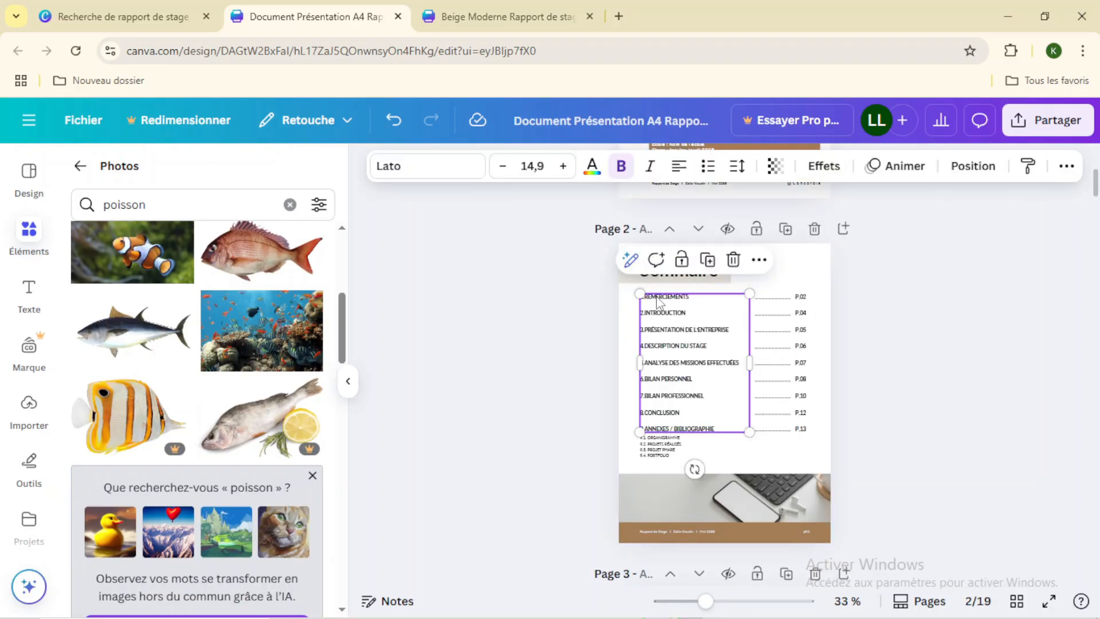
{"action": "left_click", "coordinate": [655, 303]}
{"action": "left_click", "coordinate": [605, 320]}
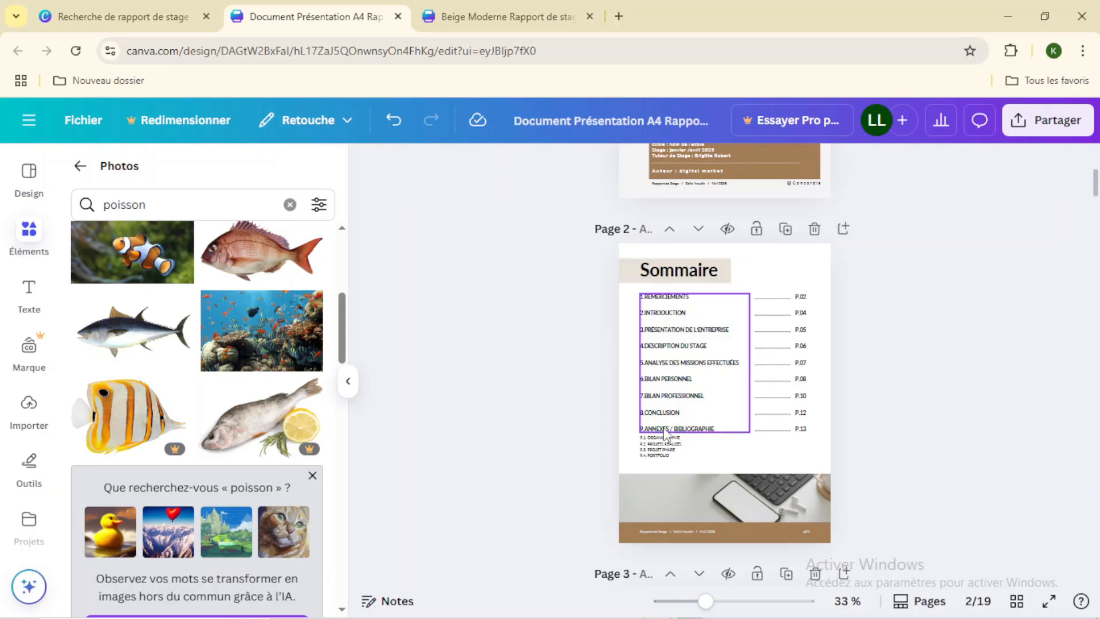
Step: Replace the photo at the foot of the Sommaire page with the orange-and-white clownfish picture
{"action": "scroll", "coordinate": [688, 418], "scroll_direction": "down", "scroll_amount": 3}
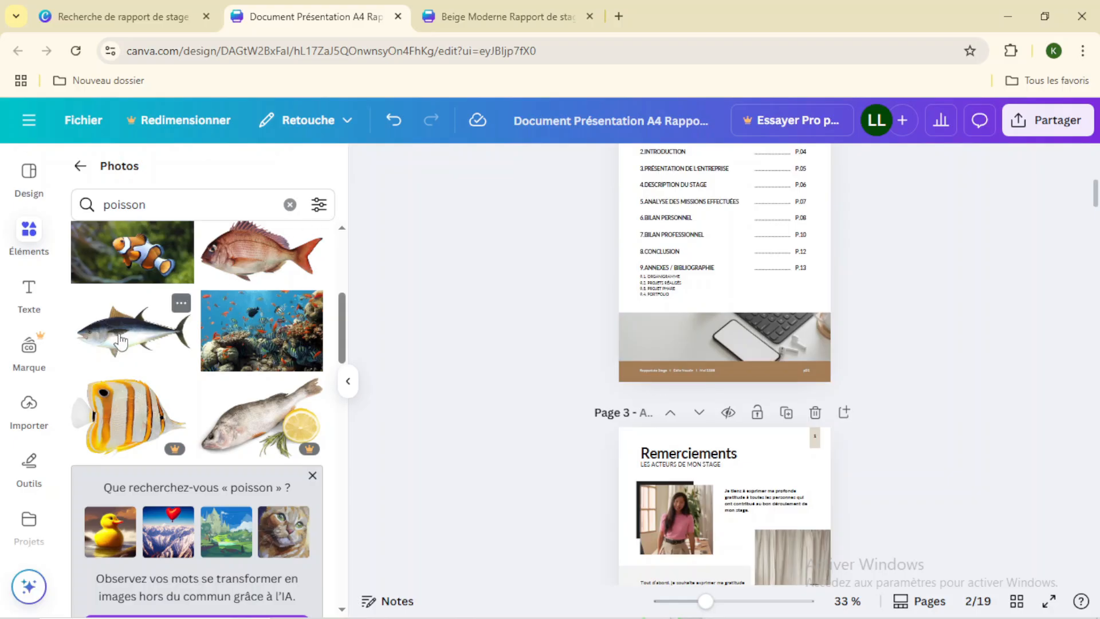
{"action": "left_click_drag", "start_coordinate": [112, 259], "coordinate": [685, 342]}
Step: Replace the Remerciements page's small framed photo with the blue yellow-tailed fish and its tall photo with the orange goldfish picture
{"action": "scroll", "coordinate": [518, 377], "scroll_direction": "down", "scroll_amount": 3}
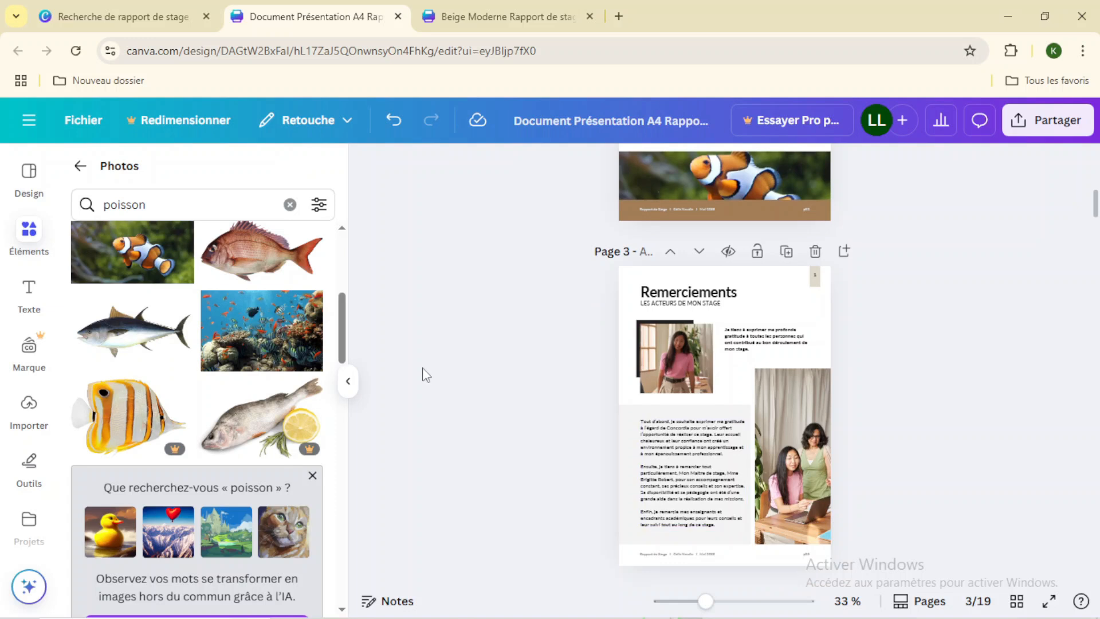
{"action": "scroll", "coordinate": [117, 342], "scroll_direction": "down", "scroll_amount": 10}
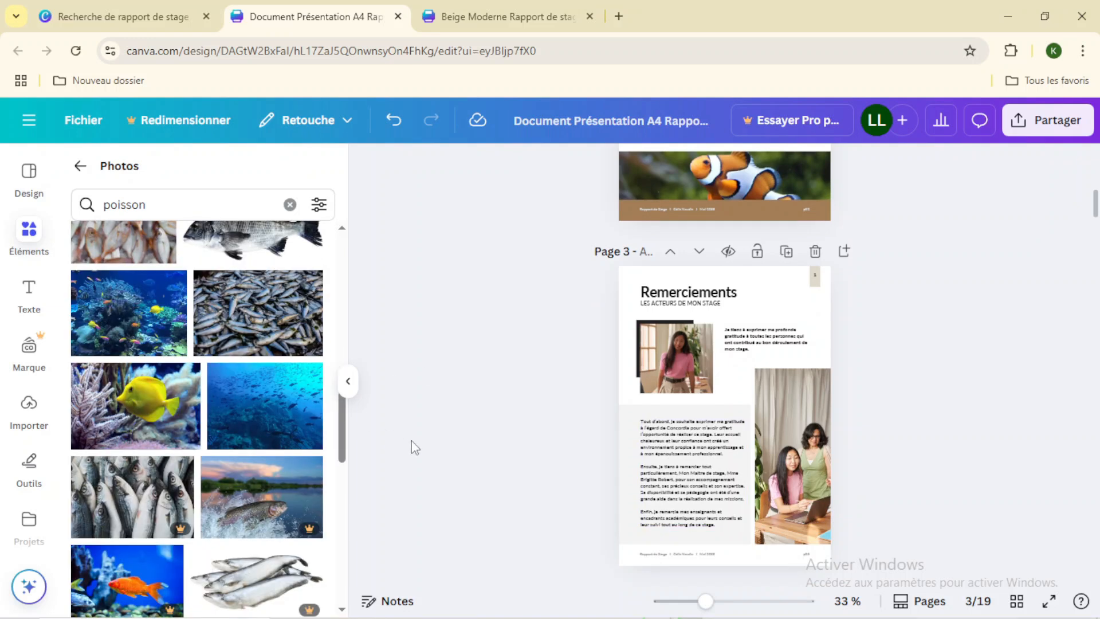
{"action": "scroll", "coordinate": [259, 456], "scroll_direction": "down", "scroll_amount": 5}
{"action": "scroll", "coordinate": [259, 455], "scroll_direction": "down", "scroll_amount": 8}
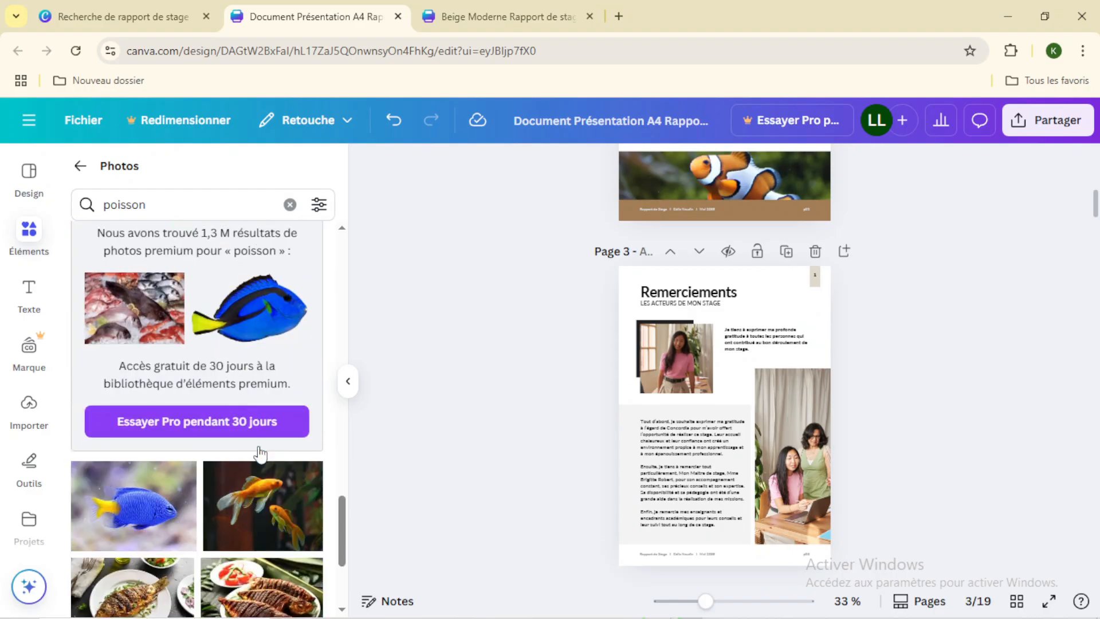
{"action": "left_click_drag", "start_coordinate": [110, 307], "coordinate": [680, 370]}
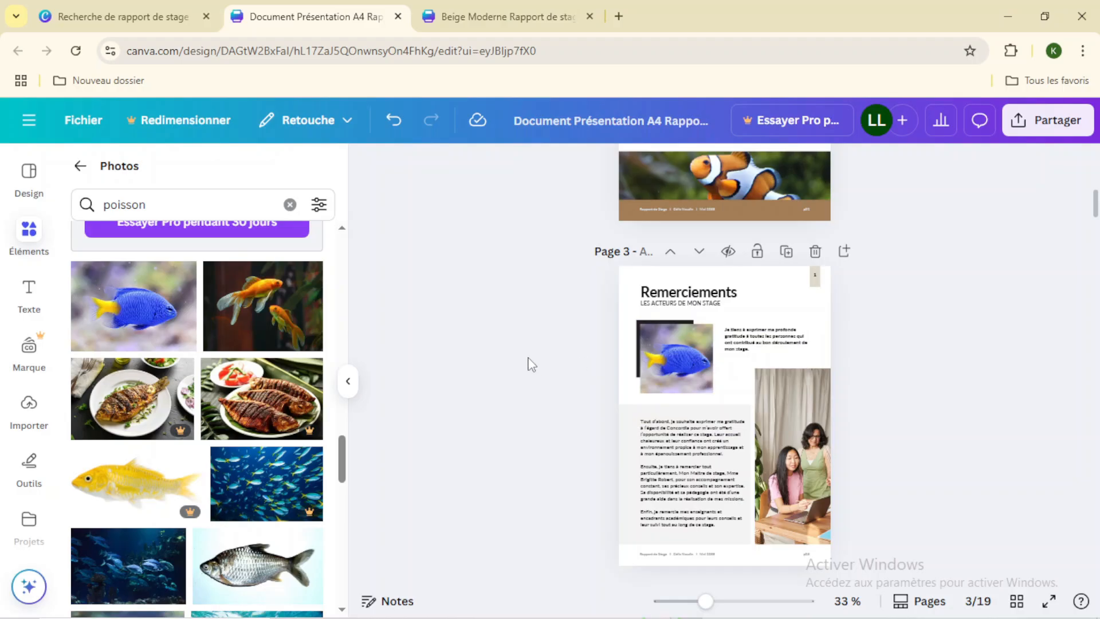
{"action": "left_click_drag", "start_coordinate": [264, 321], "coordinate": [811, 466]}
Step: Replace the Introduction page's large photo with the pile of silver-blue fish and its small lower photo with the school of silver fish
{"action": "scroll", "coordinate": [412, 399], "scroll_direction": "down", "scroll_amount": 5}
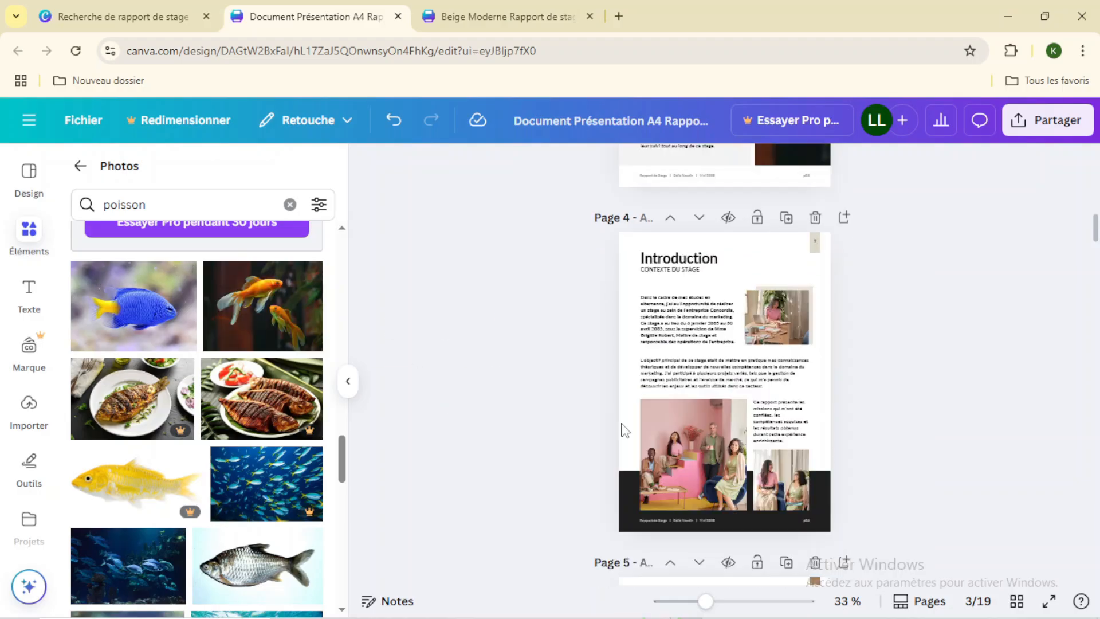
{"action": "scroll", "coordinate": [231, 397], "scroll_direction": "down", "scroll_amount": 2}
{"action": "scroll", "coordinate": [230, 397], "scroll_direction": "down", "scroll_amount": 4}
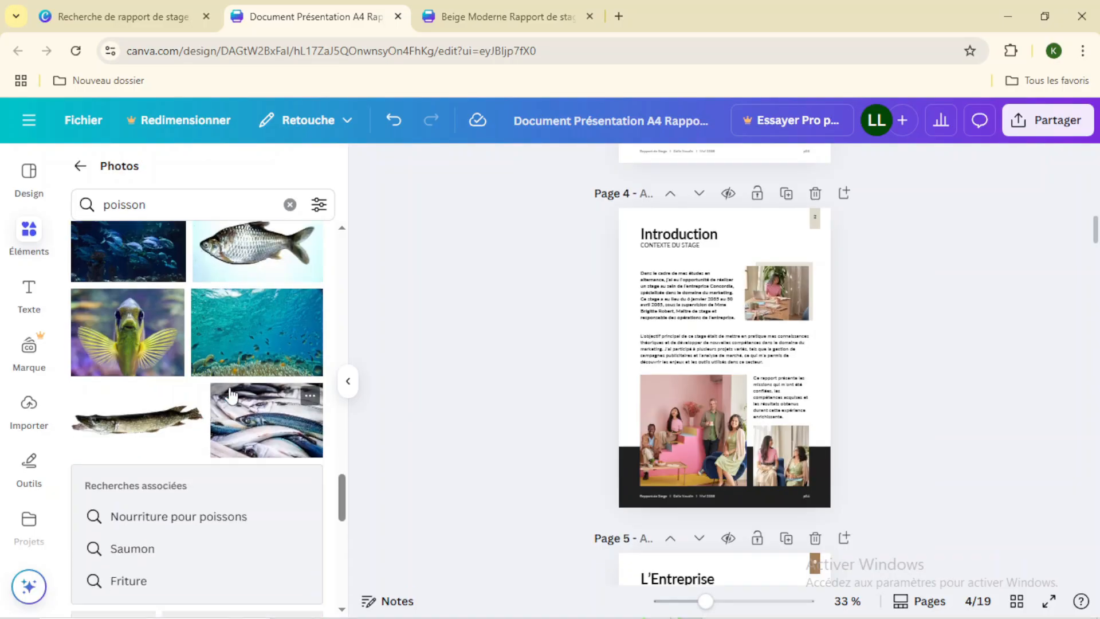
{"action": "left_click_drag", "start_coordinate": [260, 435], "coordinate": [693, 435]}
{"action": "scroll", "coordinate": [104, 423], "scroll_direction": "down", "scroll_amount": 1}
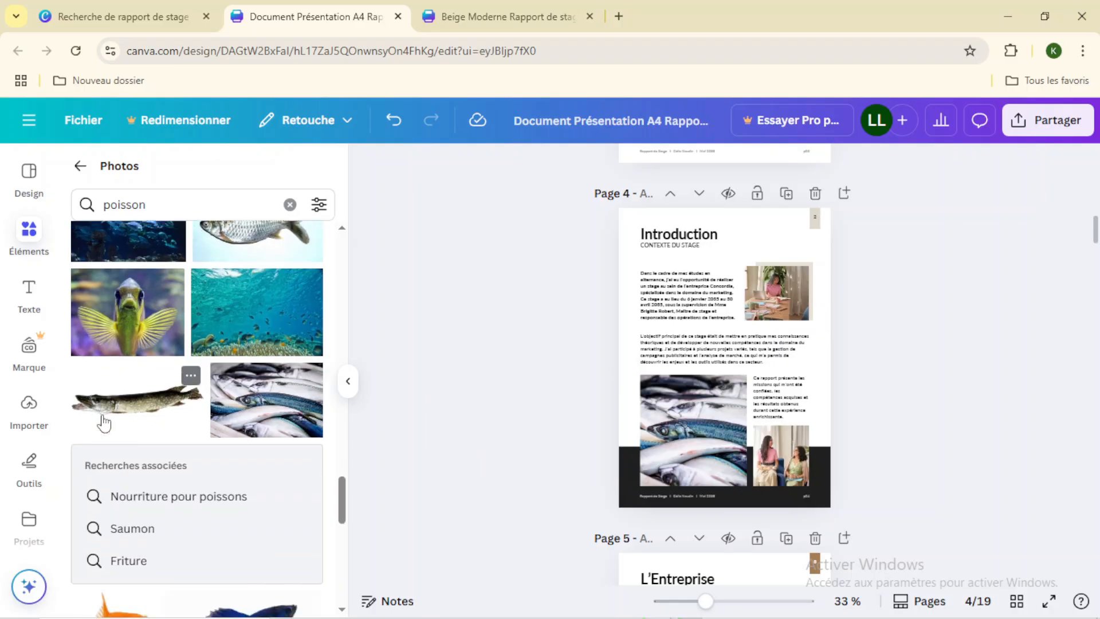
{"action": "scroll", "coordinate": [104, 423], "scroll_direction": "down", "scroll_amount": 5}
{"action": "scroll", "coordinate": [275, 321], "scroll_direction": "down", "scroll_amount": 4}
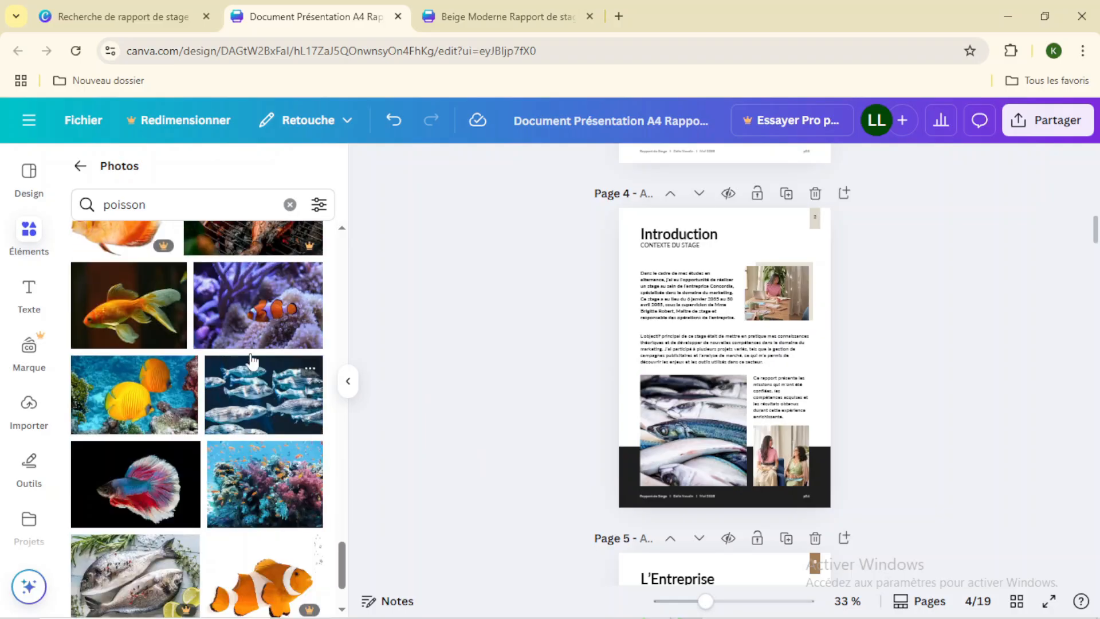
{"action": "left_click_drag", "start_coordinate": [252, 409], "coordinate": [791, 459]}
Step: Replace the three L'Entreprise page photos, in order, with the red-and-blue betta, the school of silver fish and the colourful coral reef
{"action": "scroll", "coordinate": [876, 467], "scroll_direction": "down", "scroll_amount": 6}
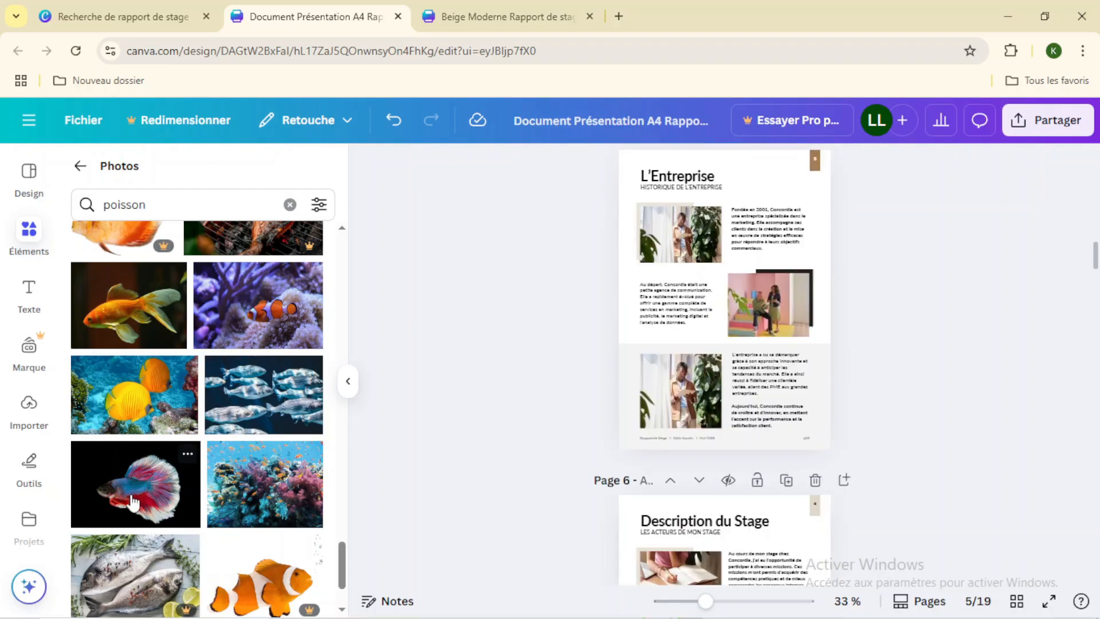
Step: Replace the main body text on the Remerciements page with the copied fish-farm company description and enlarge its text box
{"action": "scroll", "coordinate": [752, 412], "scroll_direction": "up", "scroll_amount": 15}
{"action": "scroll", "coordinate": [752, 413], "scroll_direction": "down", "scroll_amount": 5}
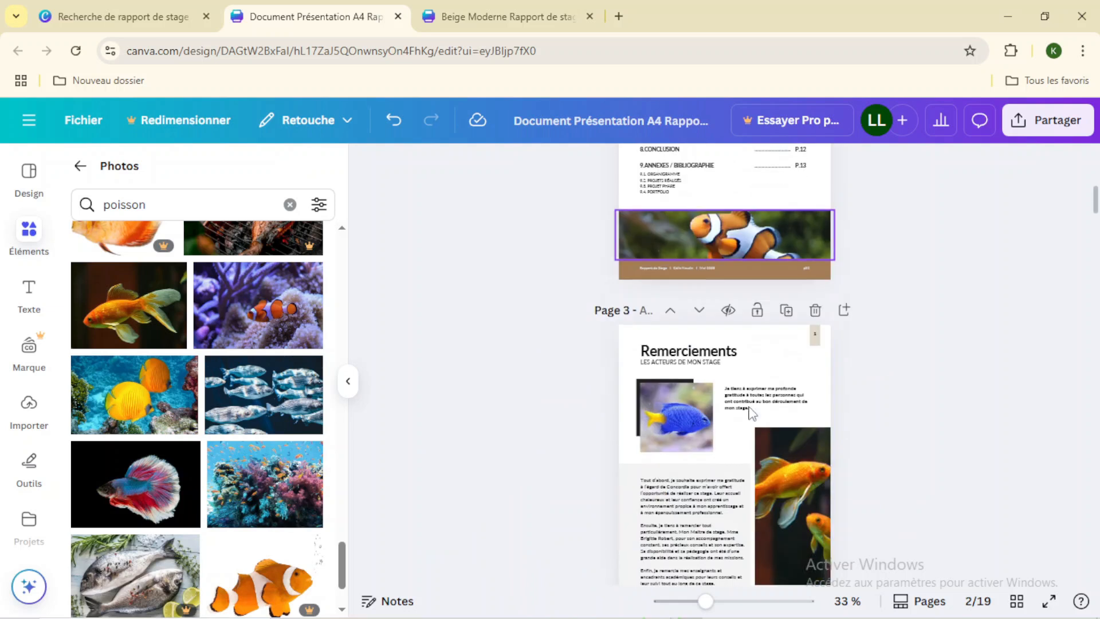
{"action": "scroll", "coordinate": [748, 412], "scroll_direction": "up", "scroll_amount": 3}
{"action": "scroll", "coordinate": [745, 412], "scroll_direction": "down", "scroll_amount": 1}
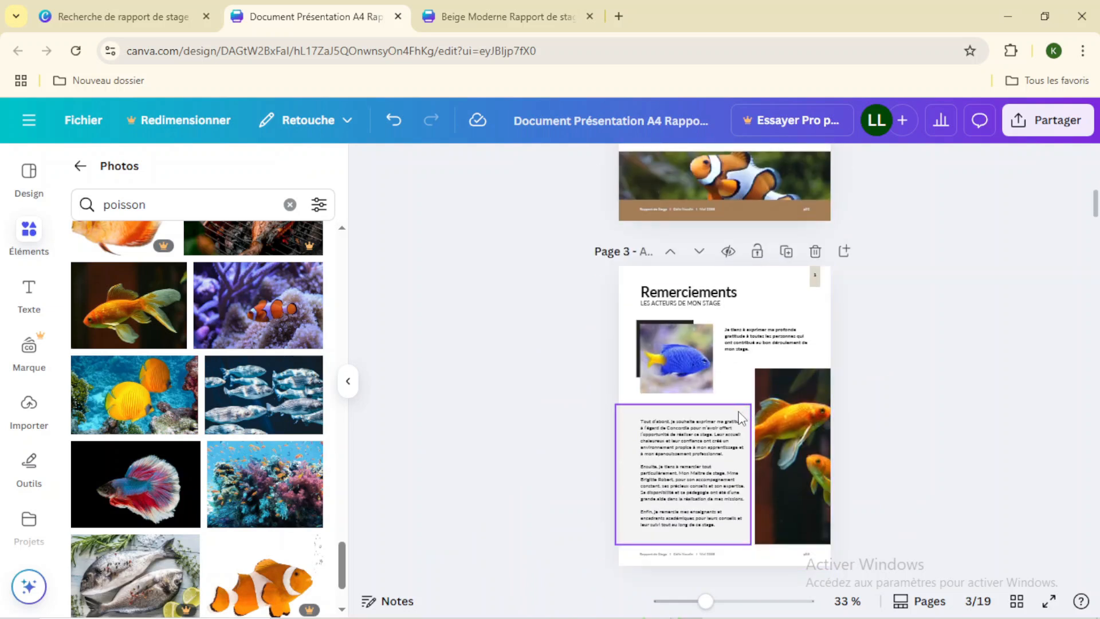
{"action": "left_click", "coordinate": [677, 462]}
{"action": "left_click", "coordinate": [678, 459]}
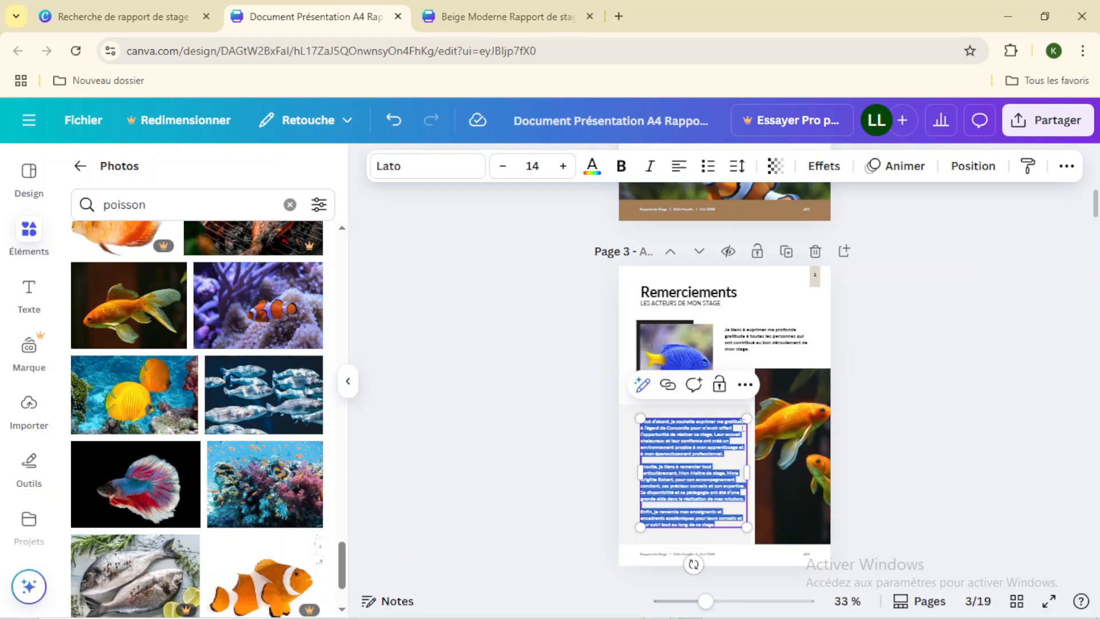
{"action": "right_click", "coordinate": [677, 457]}
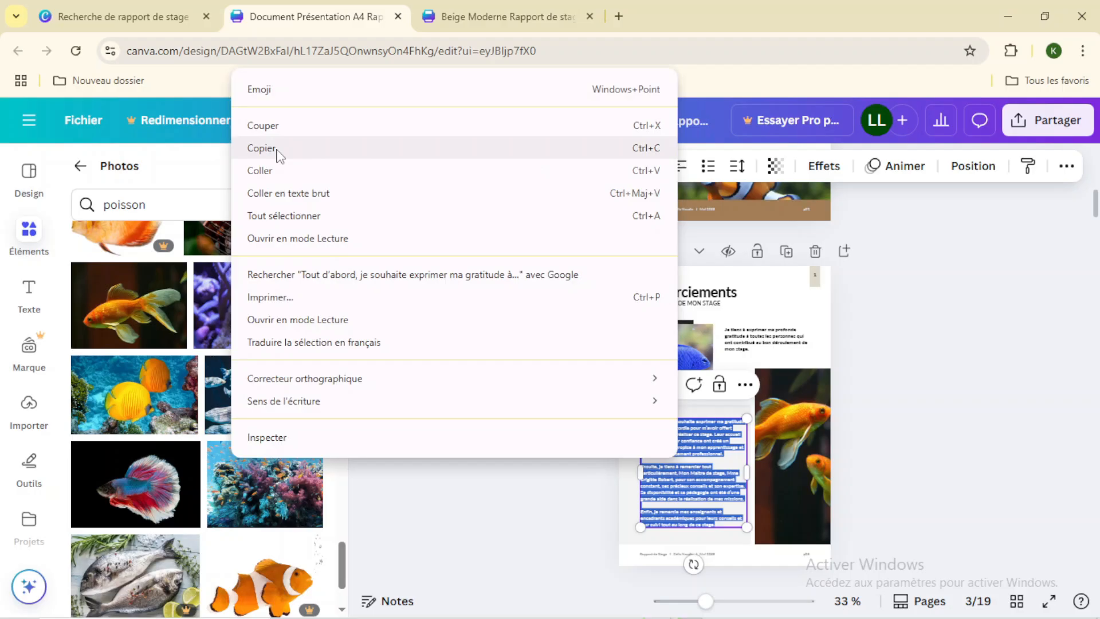
{"action": "left_click", "coordinate": [262, 171]}
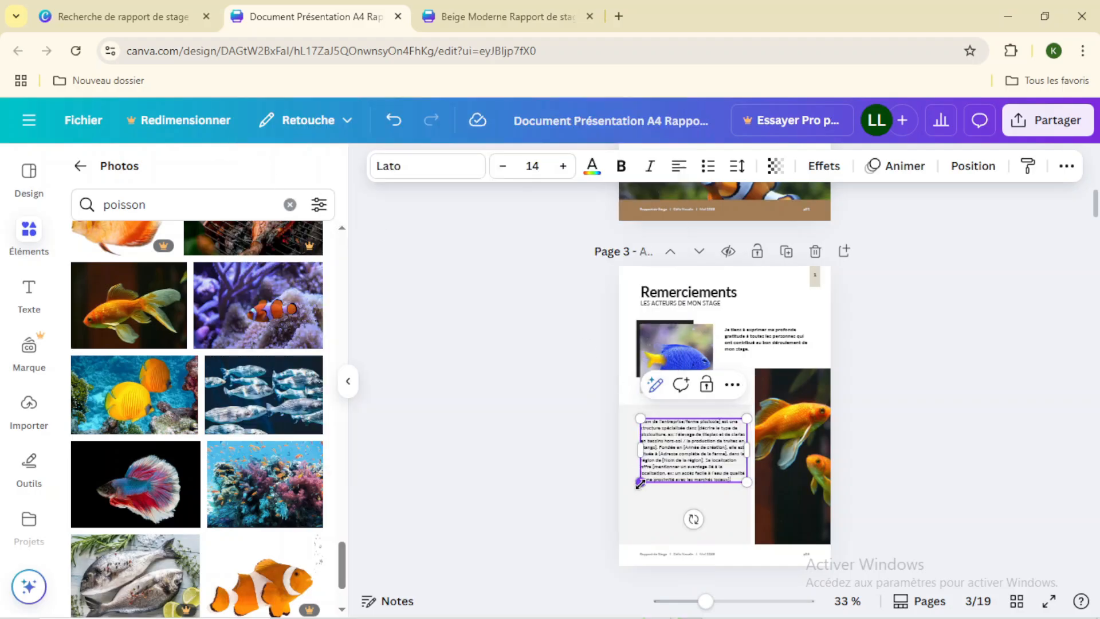
{"action": "left_click_drag", "start_coordinate": [641, 481], "coordinate": [619, 494]}
{"action": "left_click", "coordinate": [407, 364]}
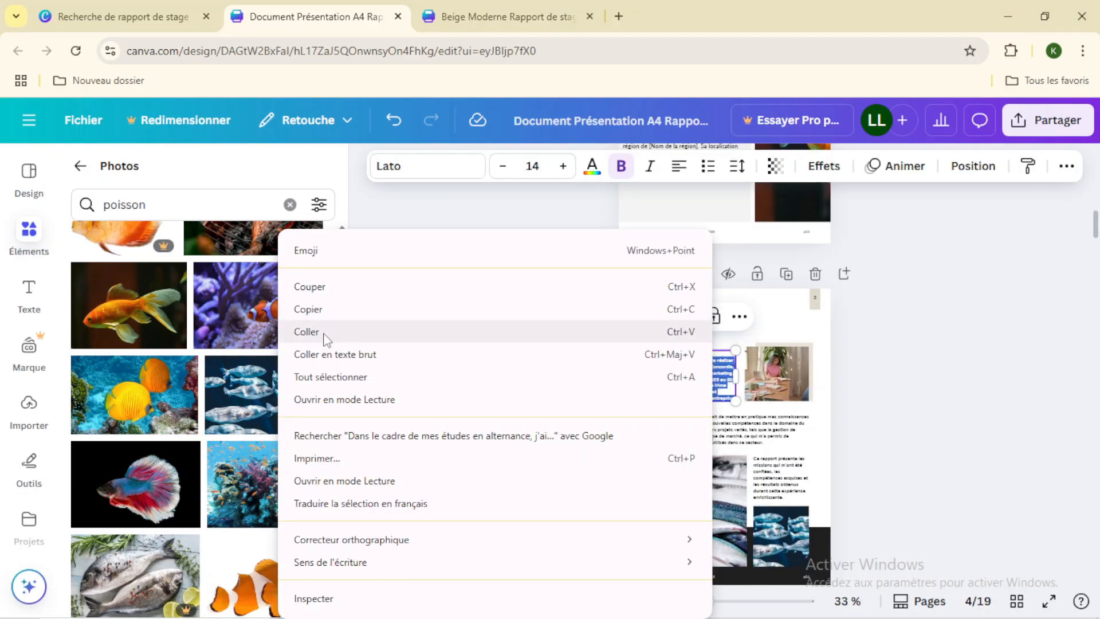
Step: Replace the Introduction page's opening paragraph with the copied internship report text and delete the full-width paragraph beneath it
{"action": "left_click", "coordinate": [408, 331]}
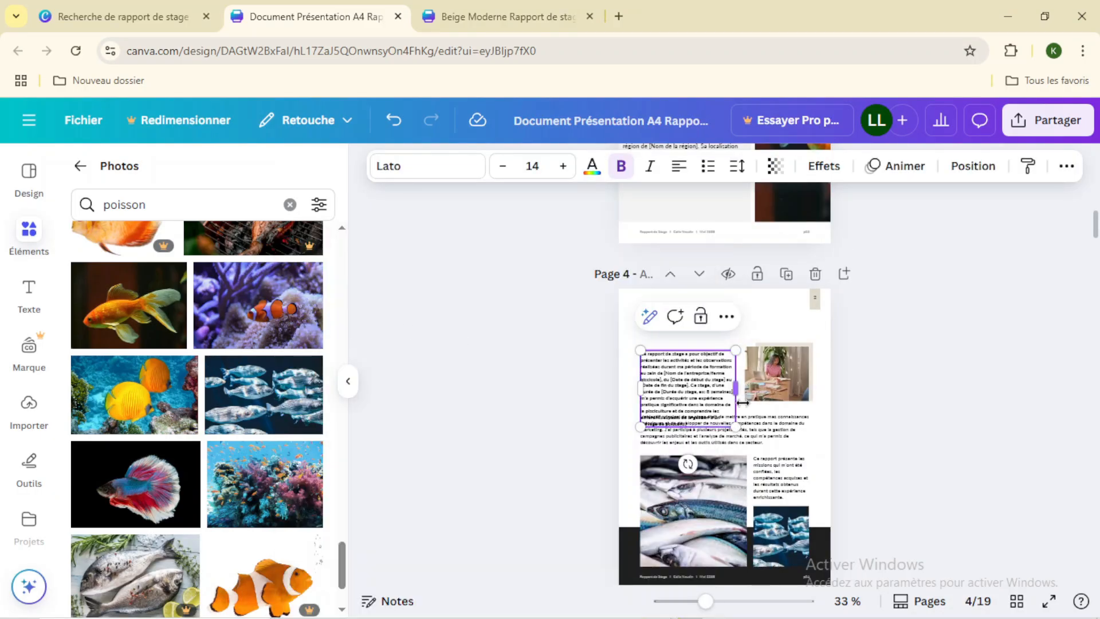
{"action": "left_click", "coordinate": [778, 429]}
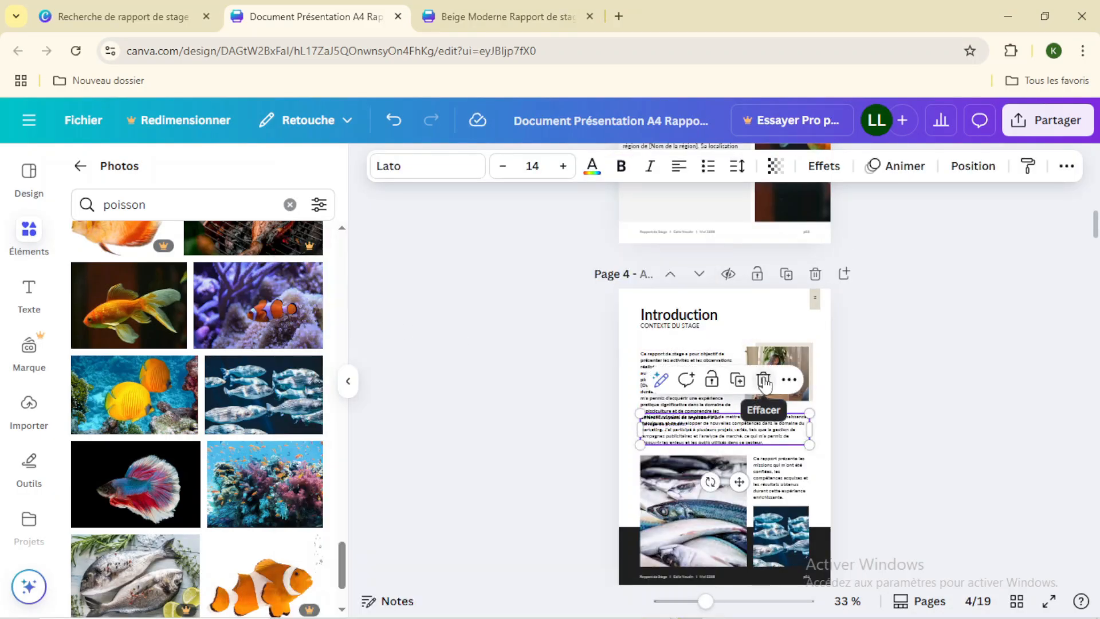
{"action": "left_click", "coordinate": [766, 383]}
Step: Replace the photo on the Description du Stage page with the picture of a clownfish among purple coral
{"action": "scroll", "coordinate": [816, 493], "scroll_direction": "down", "scroll_amount": 5}
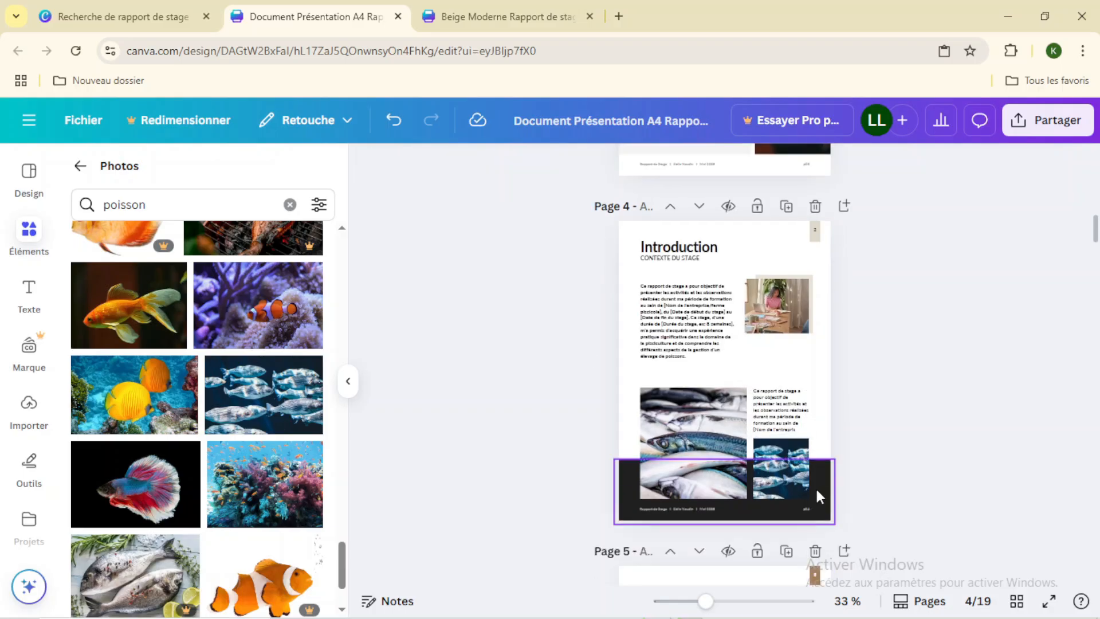
{"action": "scroll", "coordinate": [816, 493], "scroll_direction": "down", "scroll_amount": 1}
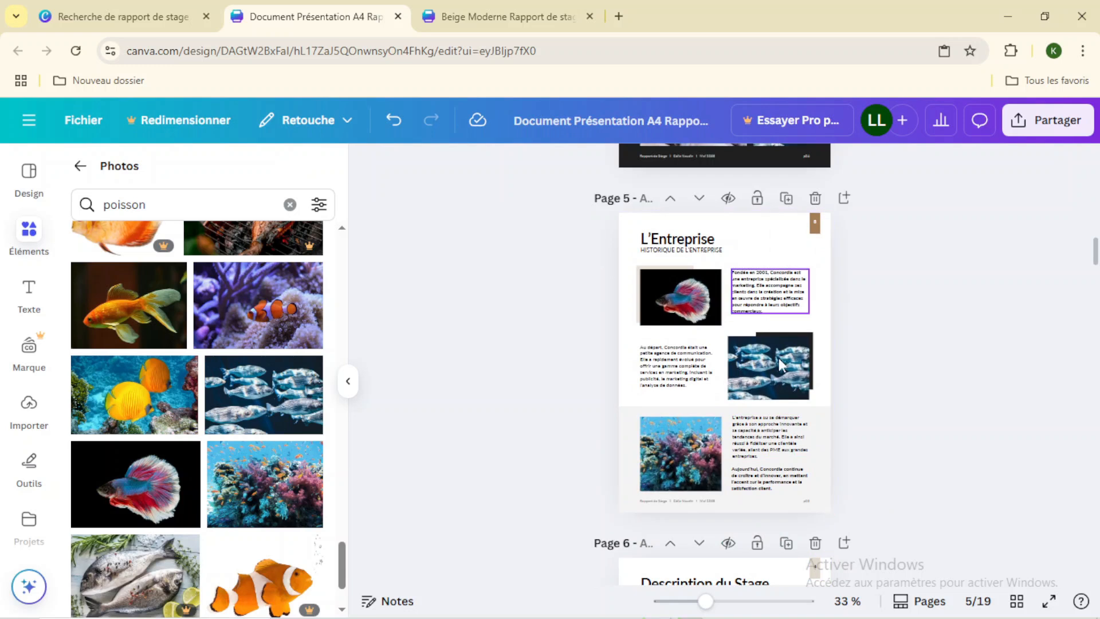
{"action": "scroll", "coordinate": [753, 424], "scroll_direction": "down", "scroll_amount": 5}
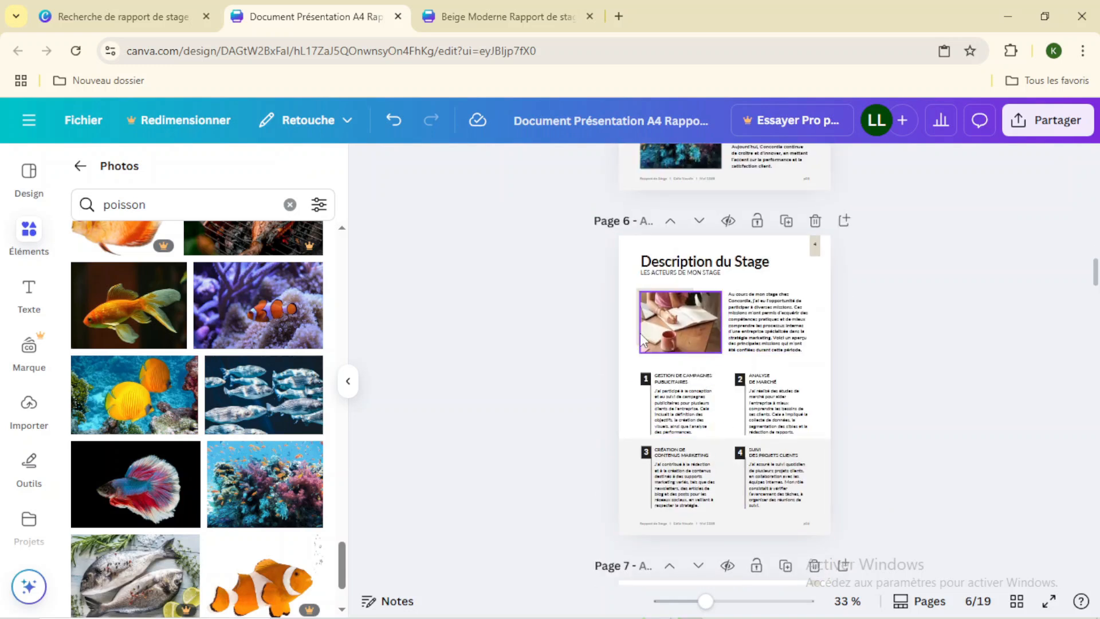
{"action": "left_click_drag", "start_coordinate": [195, 332], "coordinate": [630, 306]}
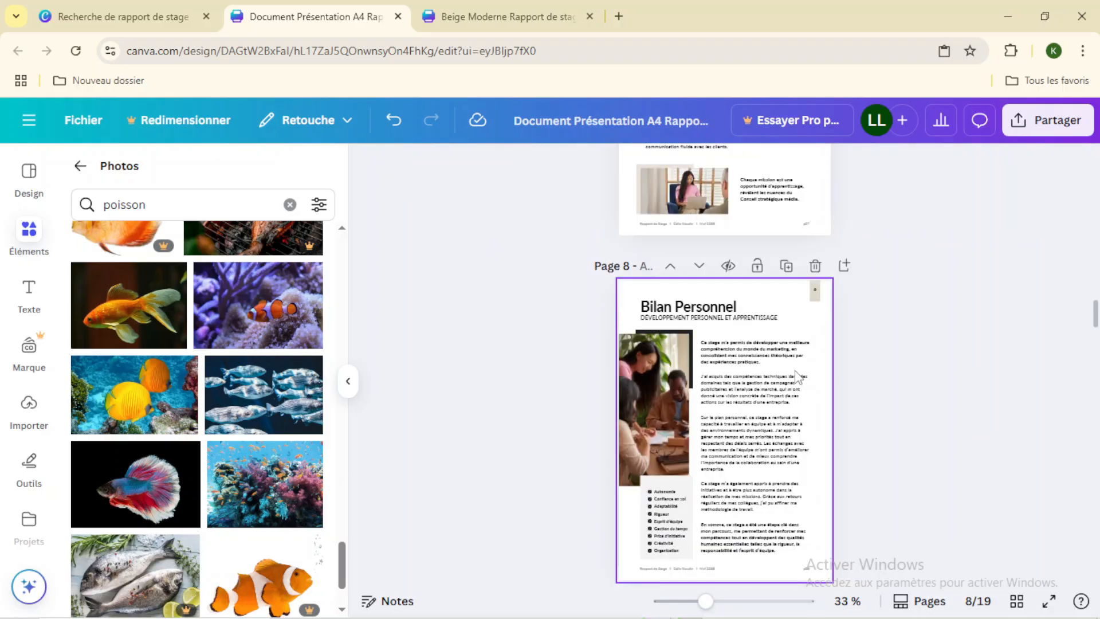
{"action": "scroll", "coordinate": [795, 368], "scroll_direction": "up", "scroll_amount": 20}
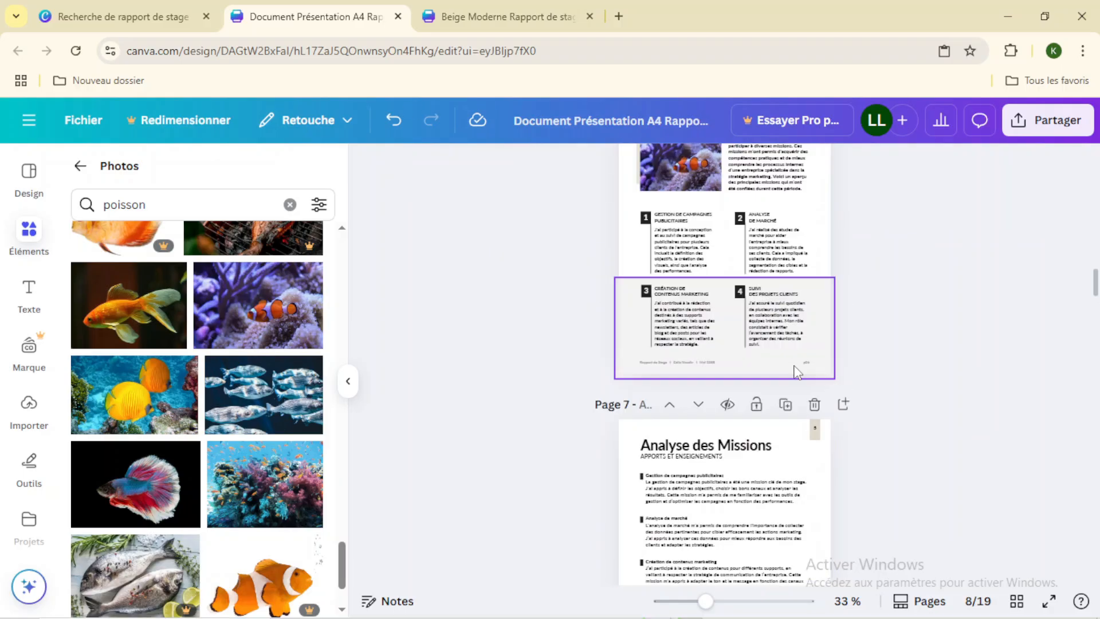
{"action": "scroll", "coordinate": [795, 371], "scroll_direction": "up", "scroll_amount": 8}
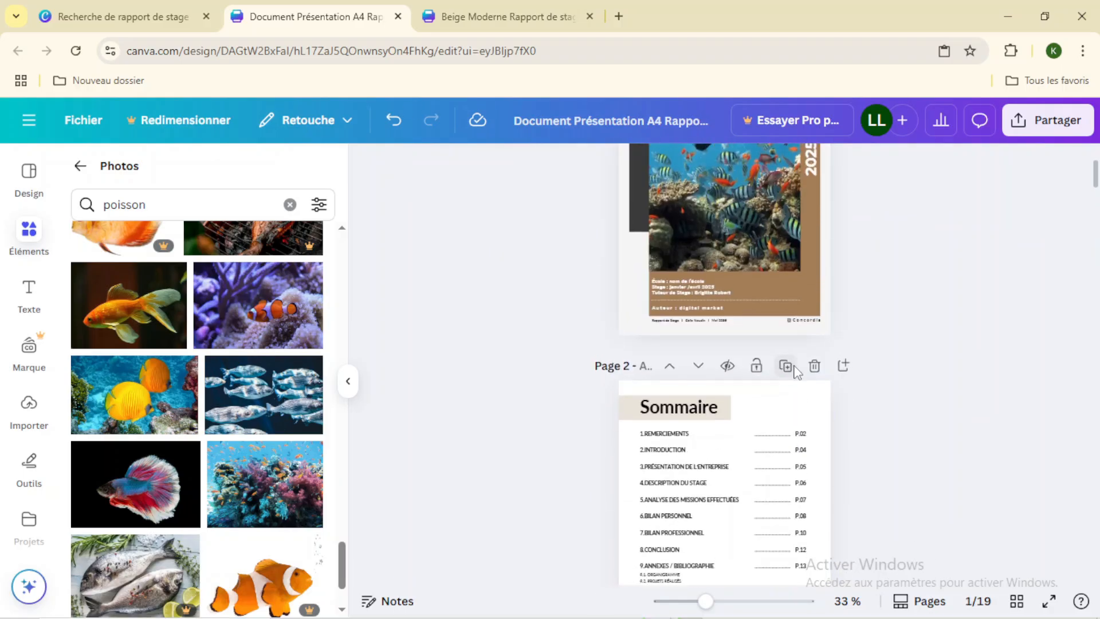
{"action": "scroll", "coordinate": [654, 346], "scroll_direction": "down", "scroll_amount": 2}
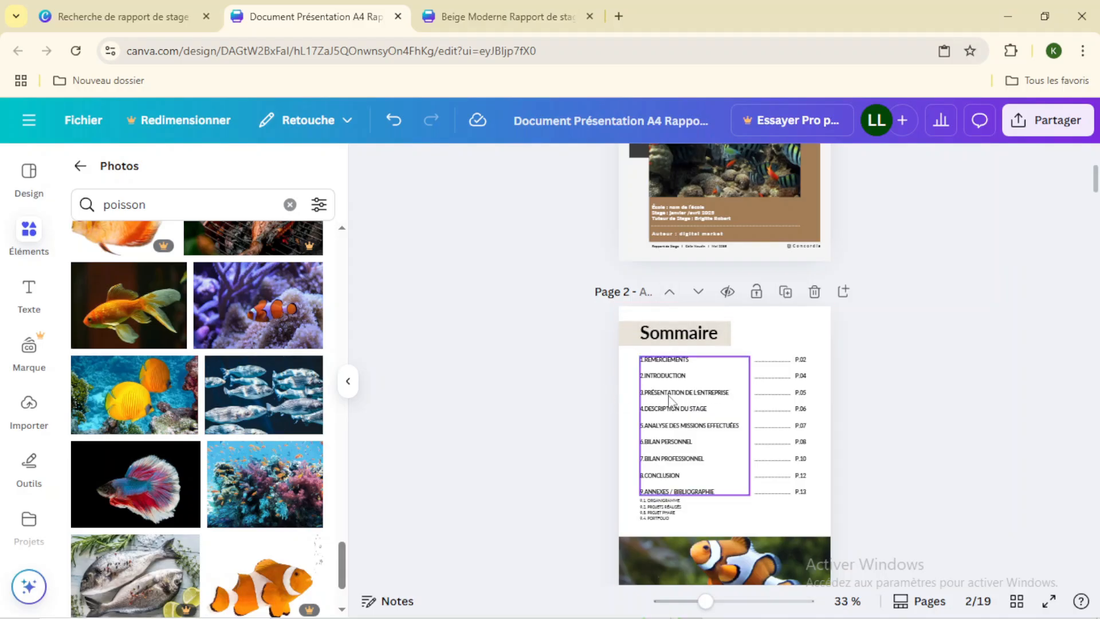
{"action": "left_click_drag", "start_coordinate": [645, 392], "coordinate": [650, 392]}
{"action": "left_click", "coordinate": [608, 391]}
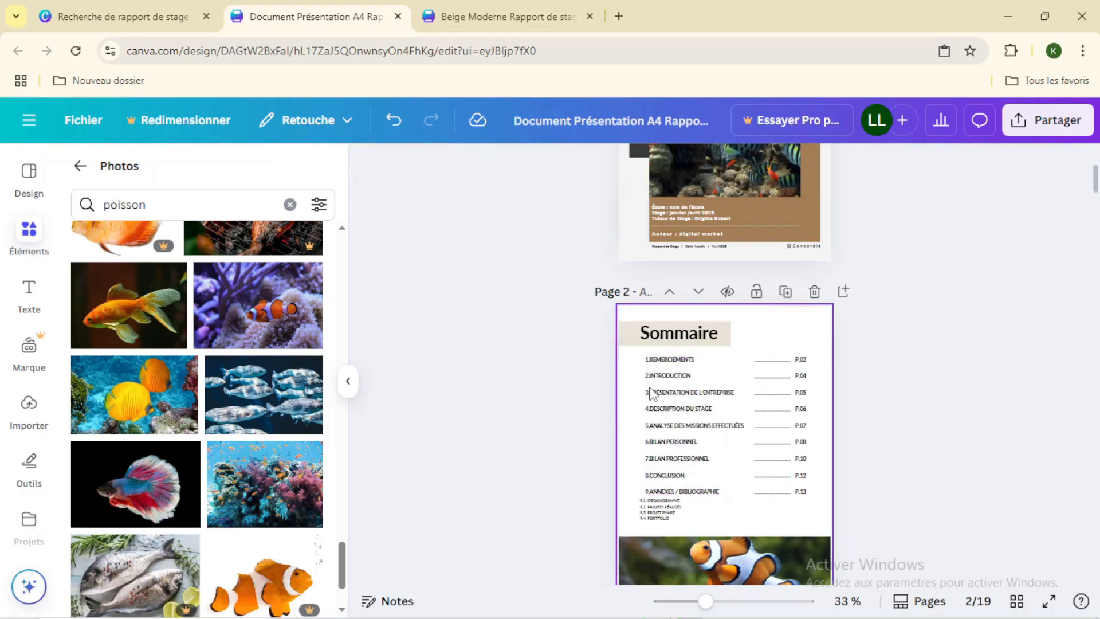
{"action": "left_click", "coordinate": [406, 129]}
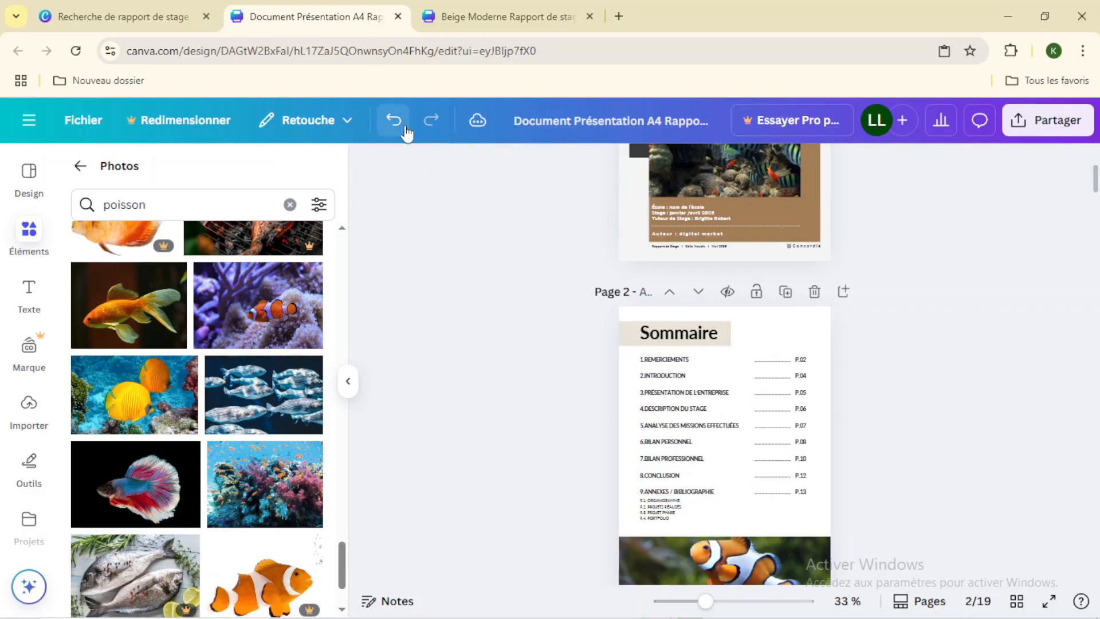
Step: In the Sommaire, change entry 3 to "PRÉSENTATION DE LA STRUCTURE D'ACCUEIL" and entry 4 to "INFRASTRUCTURES ET ÉQUIPEMENTS"
{"action": "left_click", "coordinate": [653, 395]}
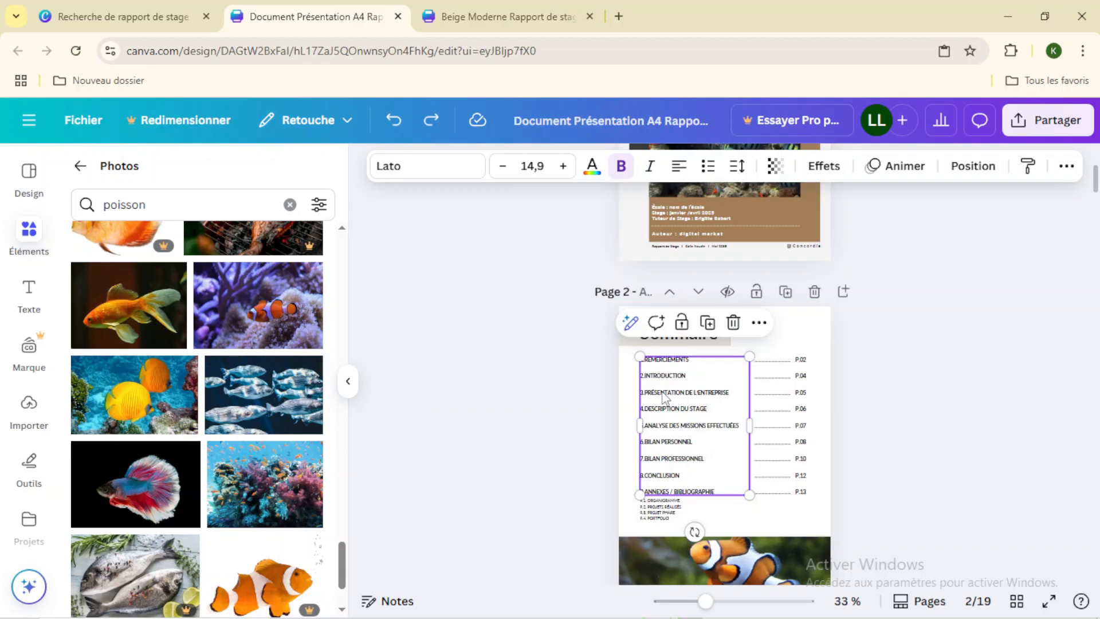
{"action": "double_click", "coordinate": [660, 391]}
{"action": "left_click", "coordinate": [648, 388]}
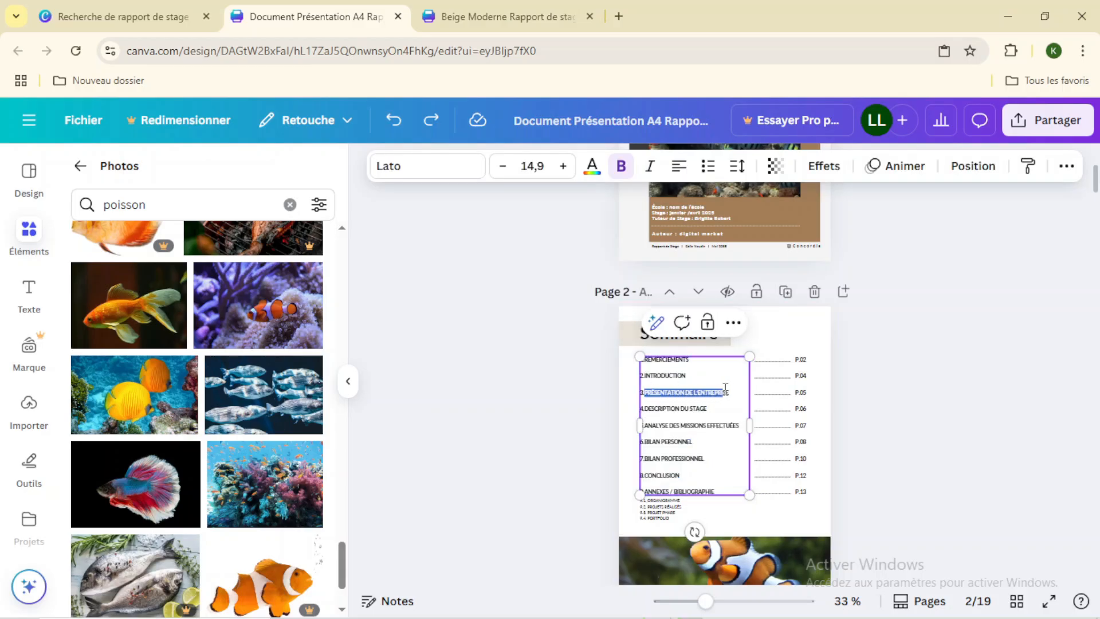
{"action": "right_click", "coordinate": [716, 398]}
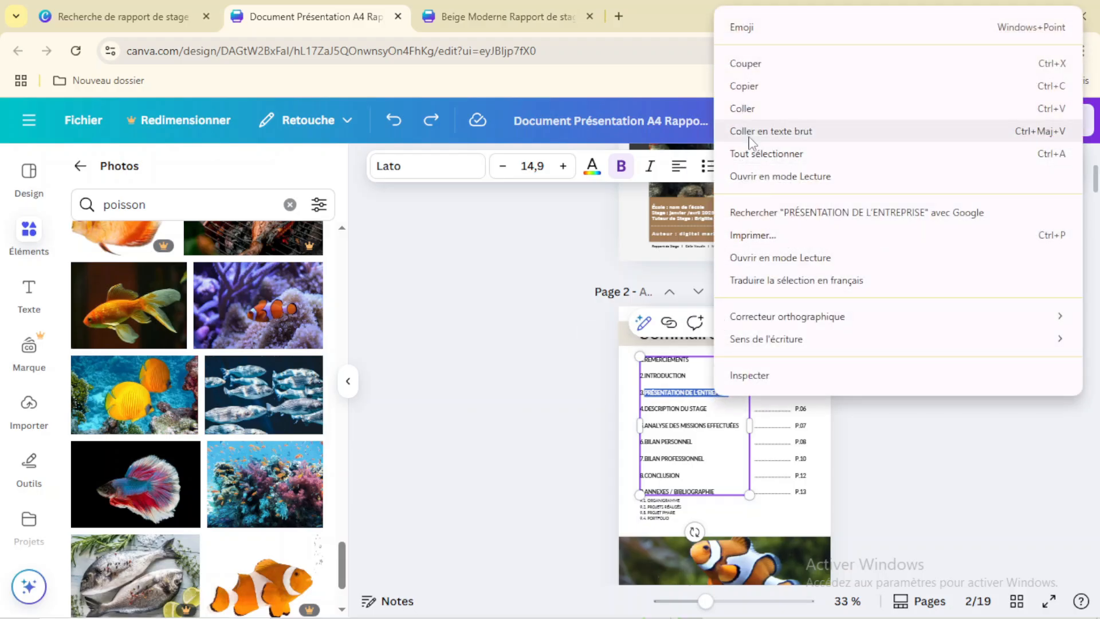
{"action": "left_click", "coordinate": [728, 130]}
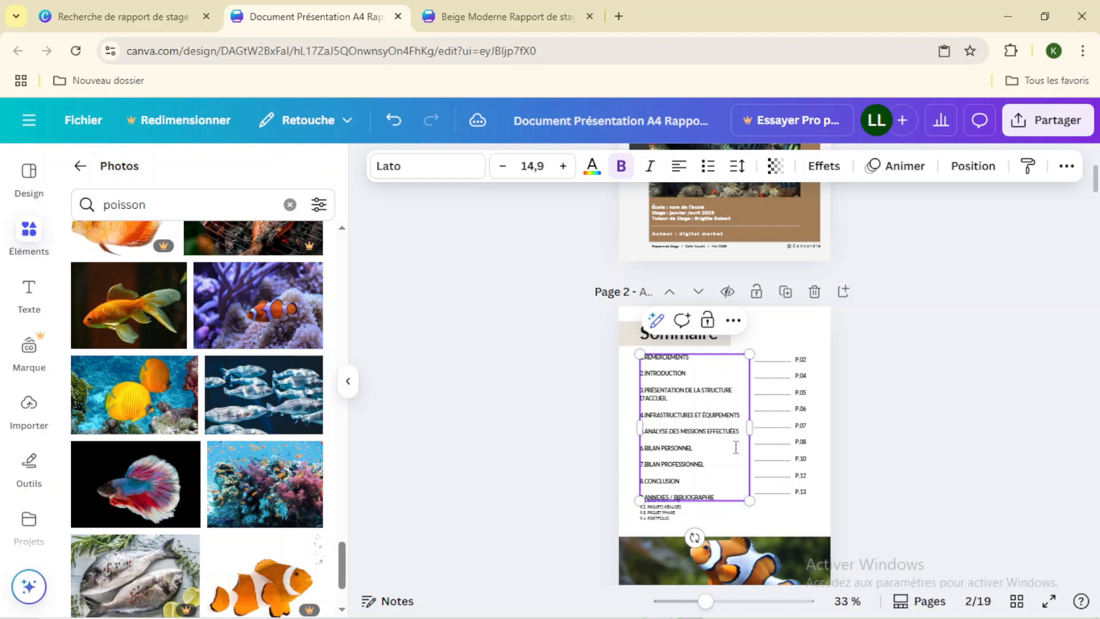
Step: Set the background colour of page 9, Bilan Personnel, to the document's greyish orange #a27d54
{"action": "scroll", "coordinate": [709, 394], "scroll_direction": "down", "scroll_amount": 5}
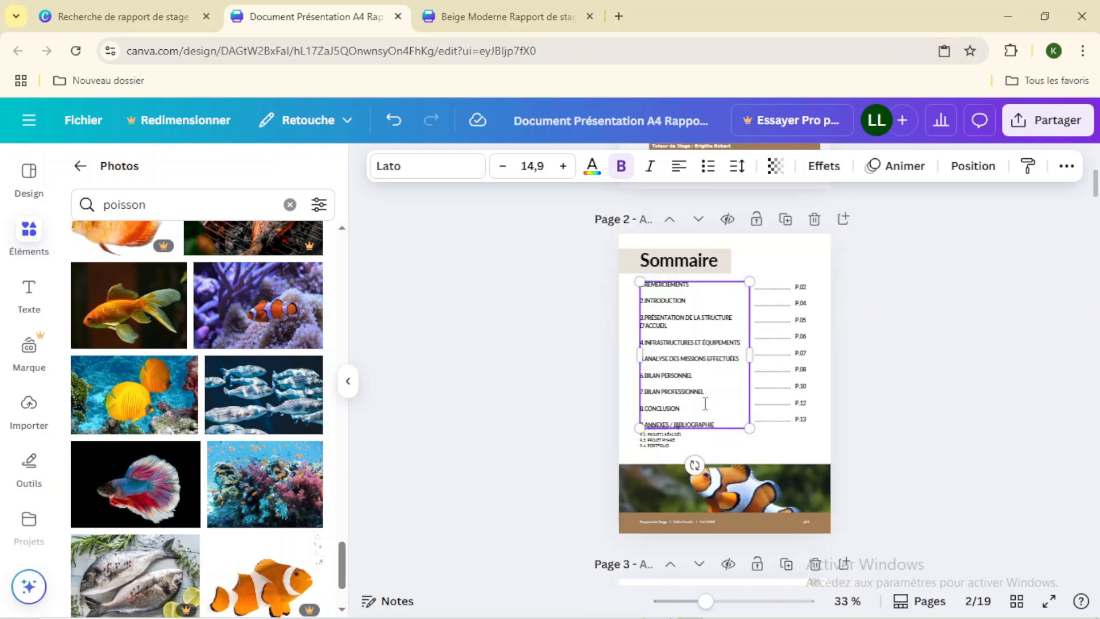
{"action": "scroll", "coordinate": [705, 395], "scroll_direction": "up", "scroll_amount": 3}
{"action": "scroll", "coordinate": [708, 391], "scroll_direction": "down", "scroll_amount": 10}
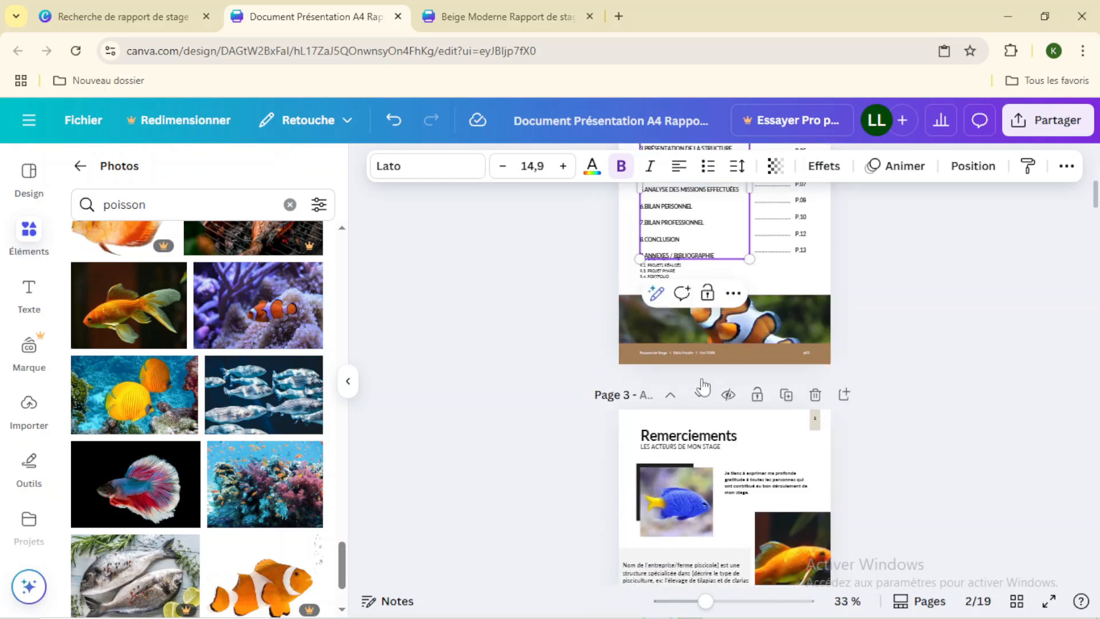
{"action": "scroll", "coordinate": [698, 376], "scroll_direction": "down", "scroll_amount": 15}
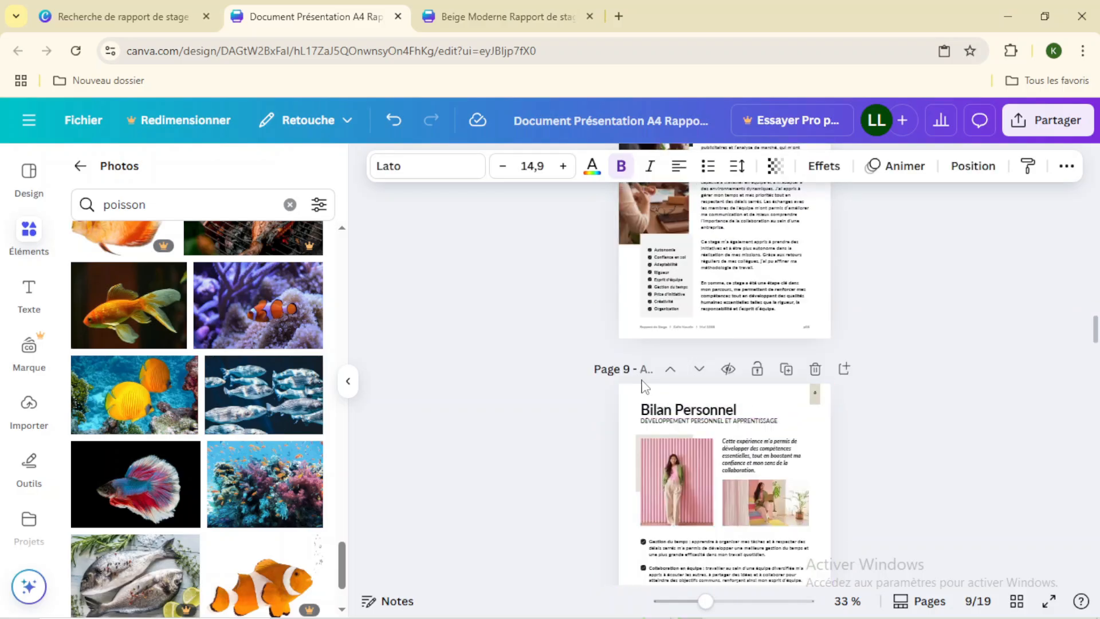
{"action": "left_click", "coordinate": [639, 397]}
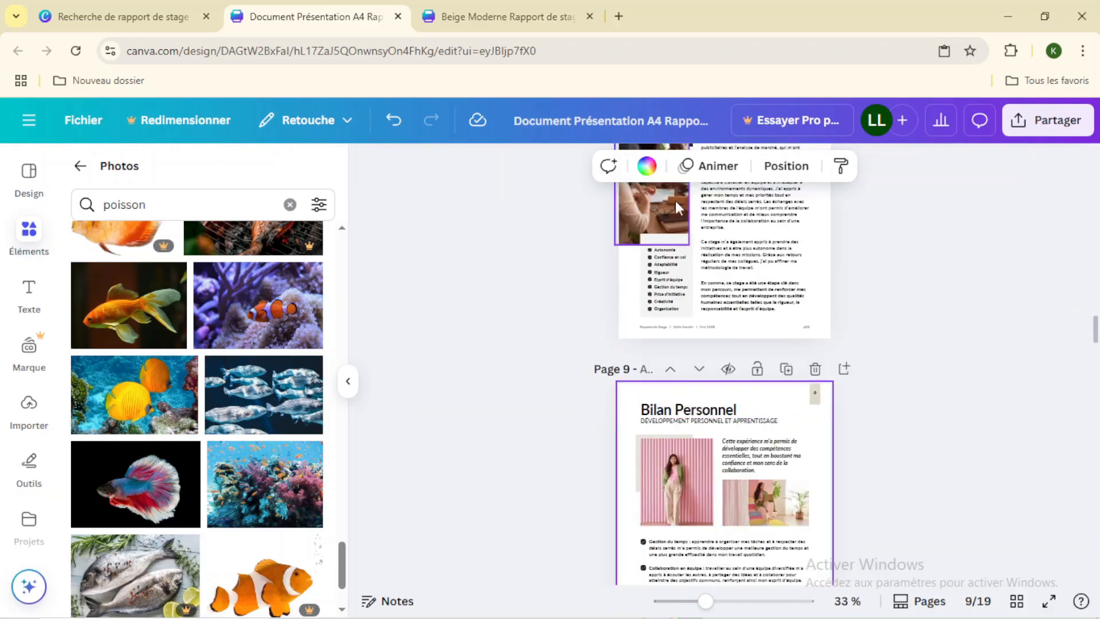
{"action": "left_click", "coordinate": [648, 172]}
{"action": "left_click", "coordinate": [234, 284]}
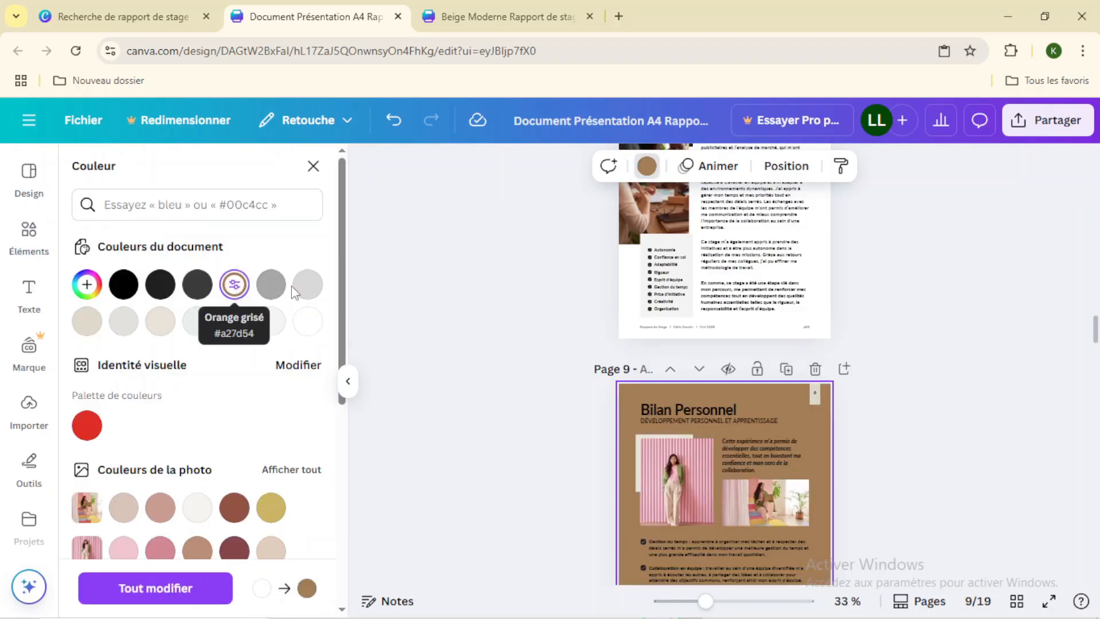
Step: Replace the large photo on page 8, Bilan Personnel, with the picture of an orange-and-white patterned discus fish
{"action": "scroll", "coordinate": [668, 236], "scroll_direction": "up", "scroll_amount": 3}
{"action": "scroll", "coordinate": [753, 439], "scroll_direction": "down", "scroll_amount": 1}
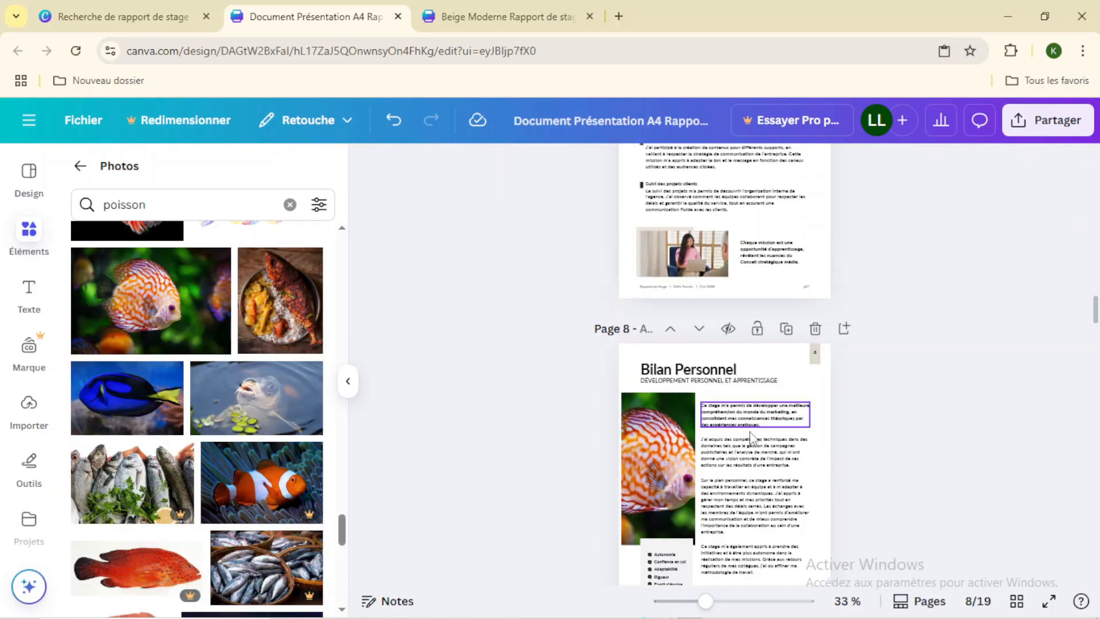
Step: Review the report's pages from Bilan Personnel to the Organigramme and from the cover to the Introduction, checking their photos and texts
{"action": "scroll", "coordinate": [751, 436], "scroll_direction": "down", "scroll_amount": 10}
{"action": "scroll", "coordinate": [758, 394], "scroll_direction": "down", "scroll_amount": 15}
{"action": "scroll", "coordinate": [750, 404], "scroll_direction": "down", "scroll_amount": 7}
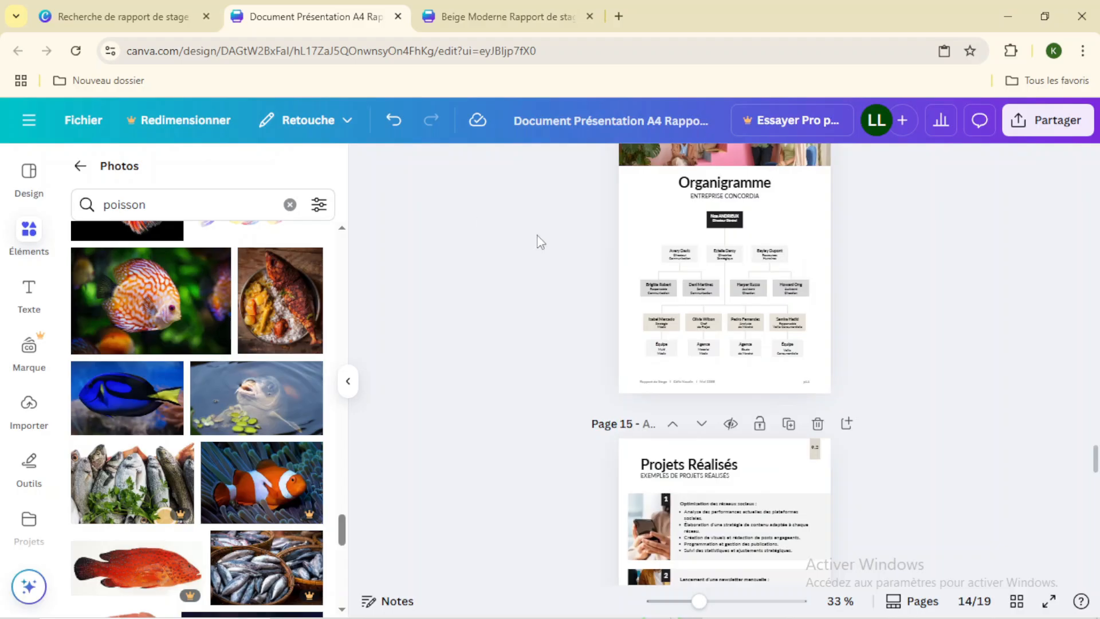
{"action": "scroll", "coordinate": [656, 329], "scroll_direction": "up", "scroll_amount": 18}
{"action": "scroll", "coordinate": [659, 333], "scroll_direction": "up", "scroll_amount": 15}
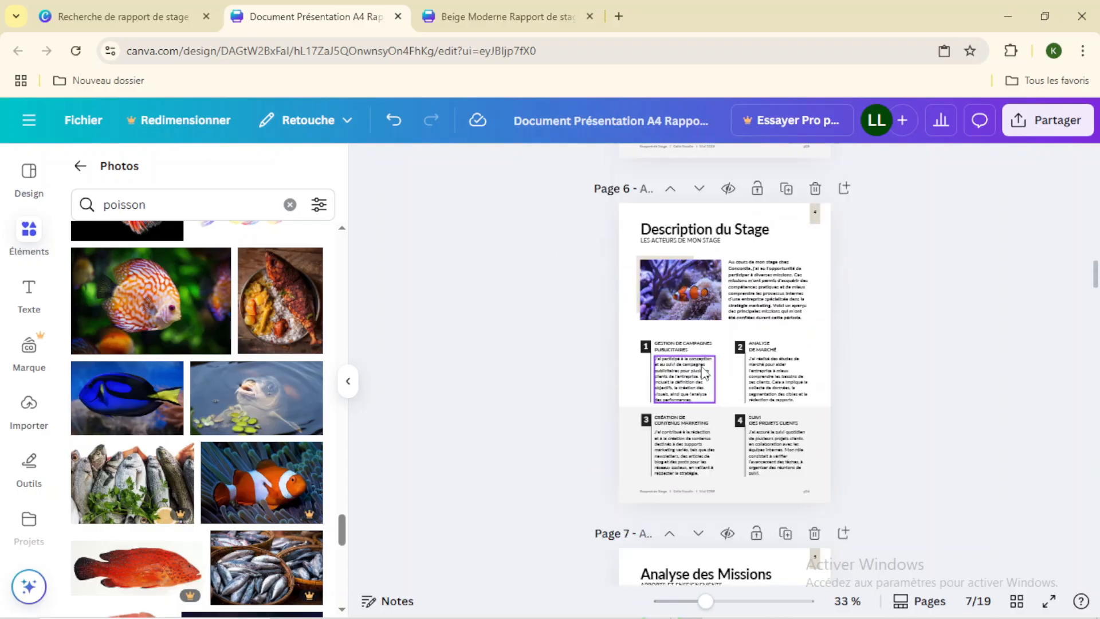
{"action": "scroll", "coordinate": [704, 372], "scroll_direction": "up", "scroll_amount": 5}
{"action": "scroll", "coordinate": [691, 354], "scroll_direction": "down", "scroll_amount": 4}
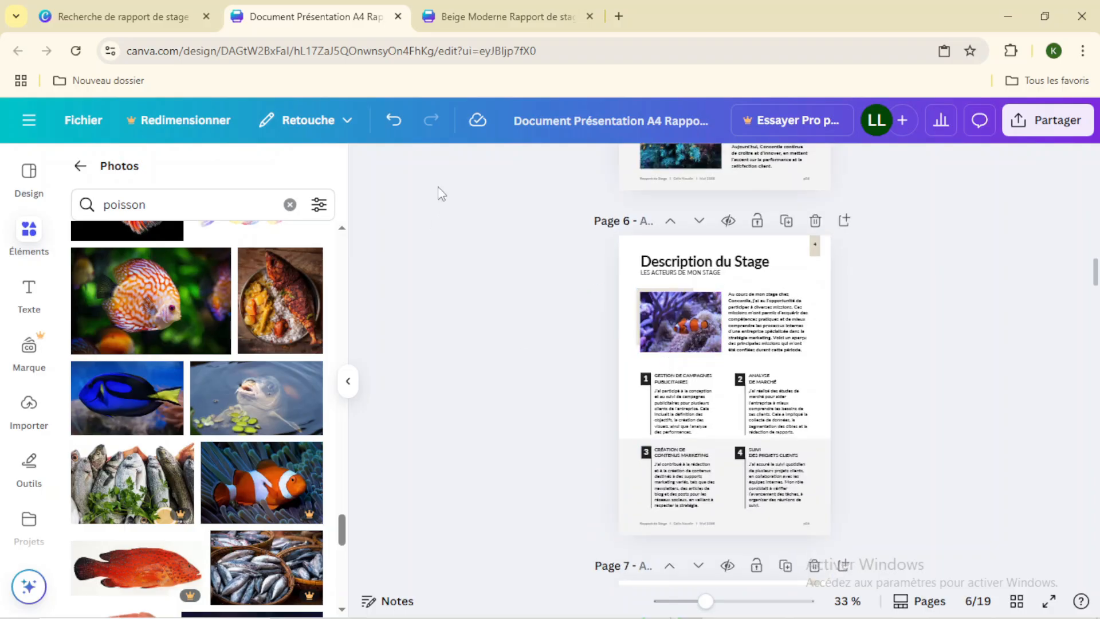
{"action": "scroll", "coordinate": [755, 352], "scroll_direction": "up", "scroll_amount": 8}
{"action": "scroll", "coordinate": [757, 355], "scroll_direction": "up", "scroll_amount": 6}
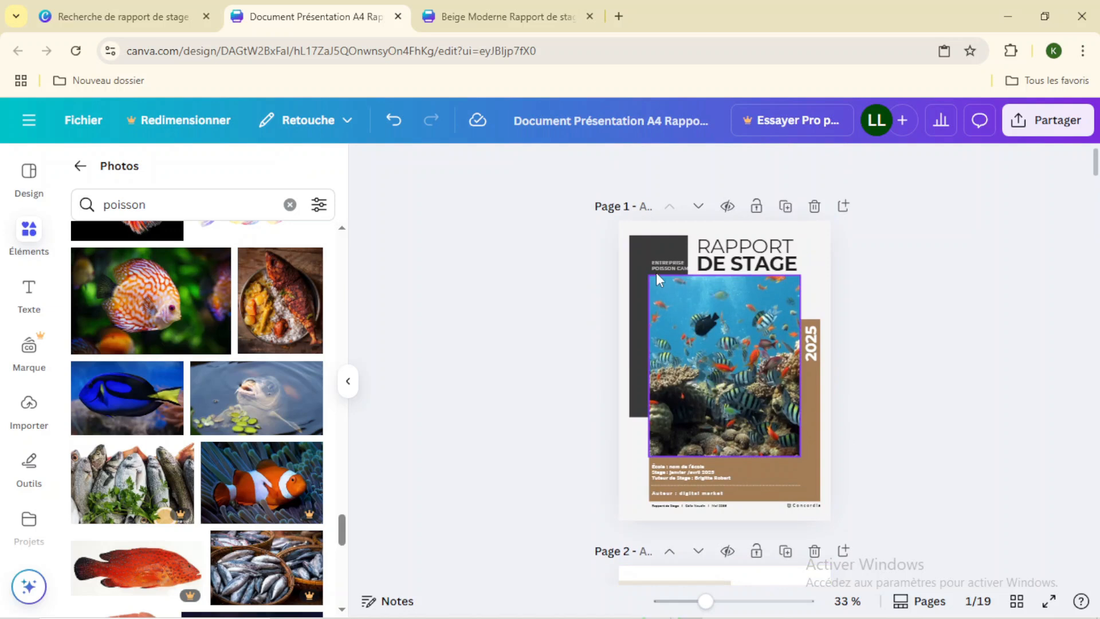
{"action": "scroll", "coordinate": [761, 432], "scroll_direction": "down", "scroll_amount": 6}
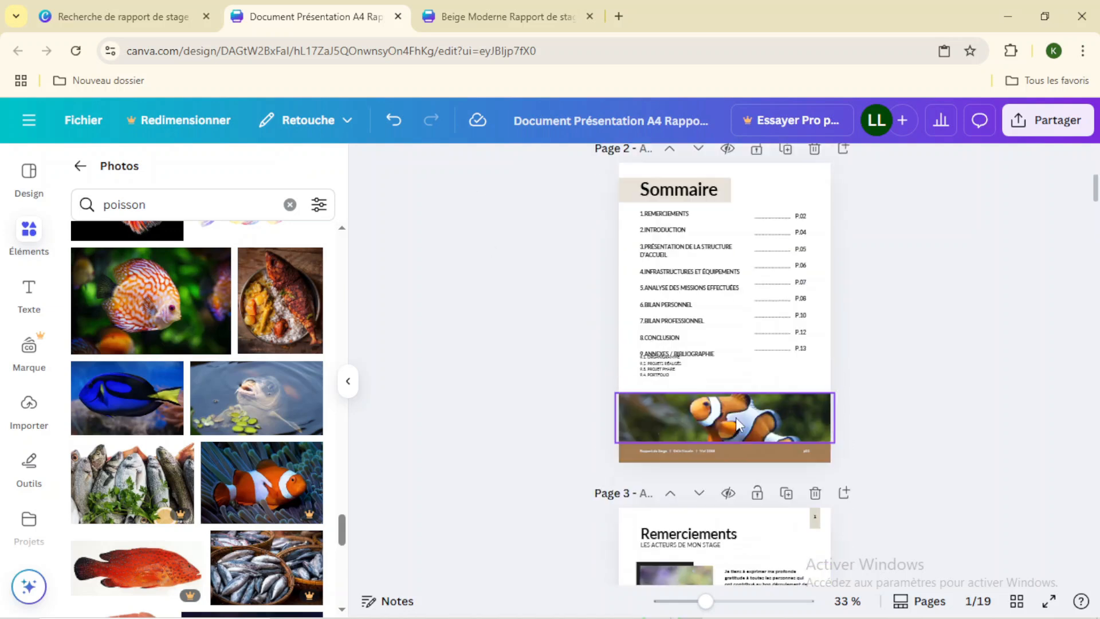
{"action": "scroll", "coordinate": [737, 424], "scroll_direction": "down", "scroll_amount": 3}
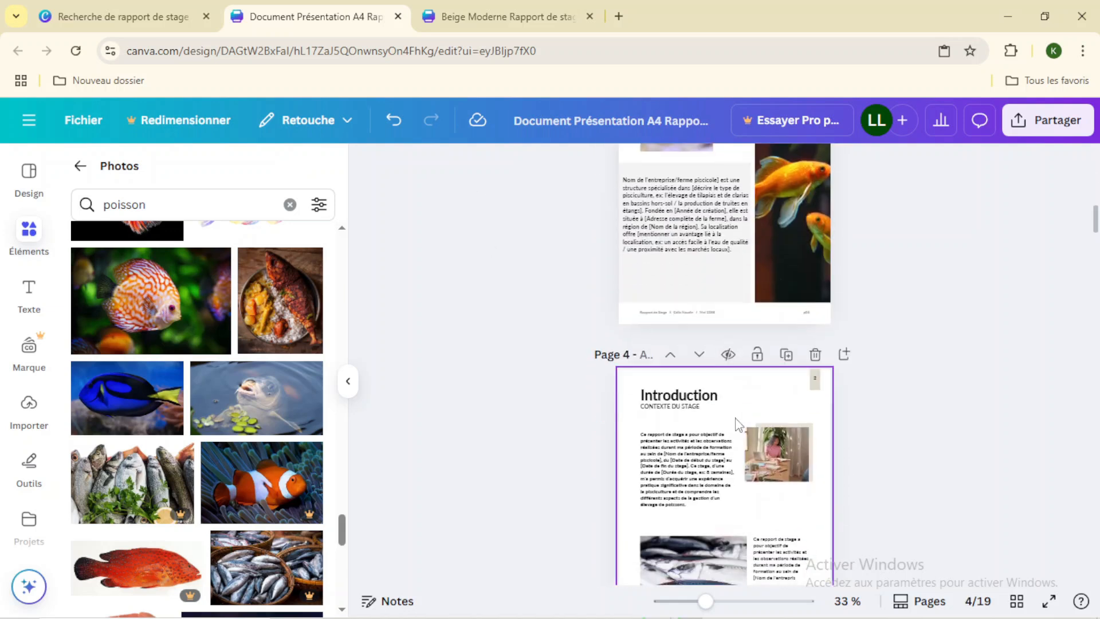